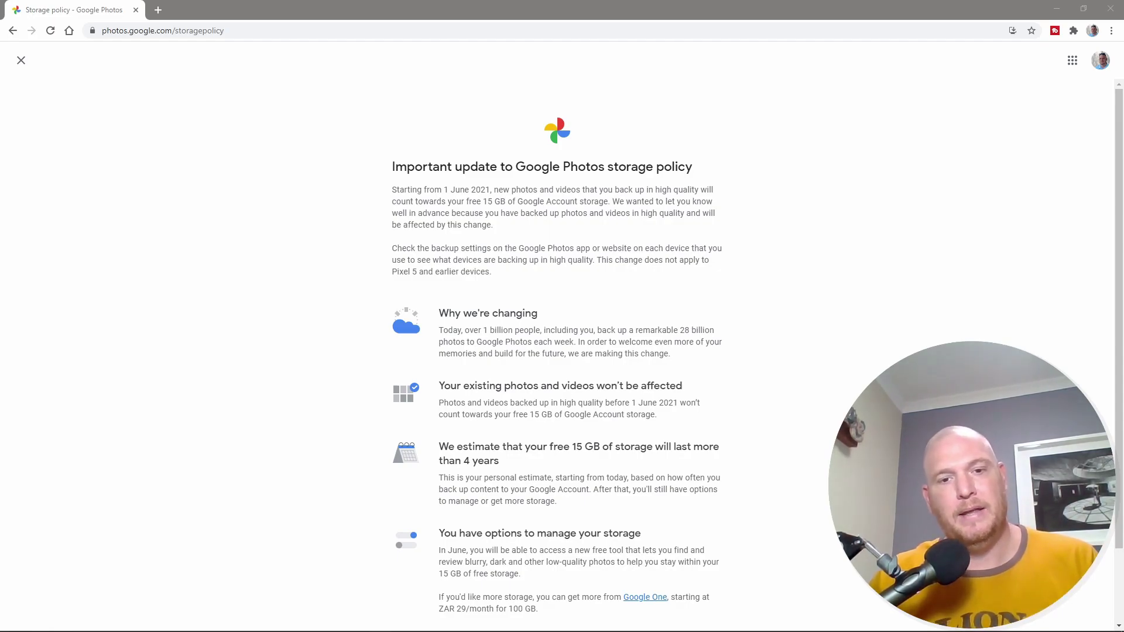
Focus the window showing the Google Photos storage policy update page
left_click(785, 58)
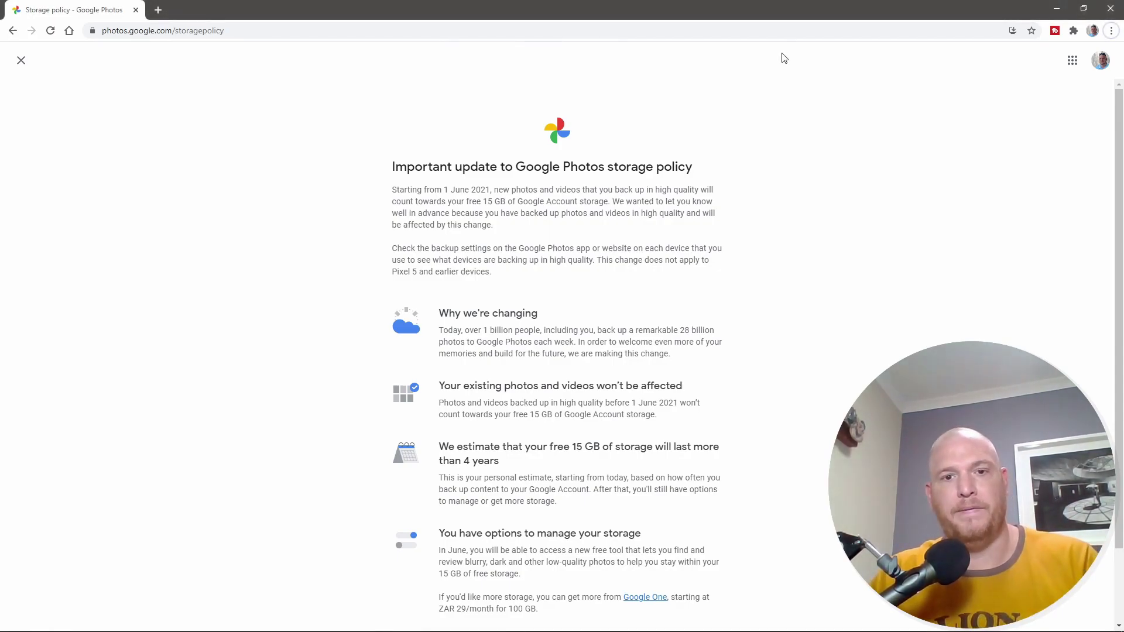
Restore the storage policy window to a smaller size and bring Google Photos to the front
double_click(746, 15)
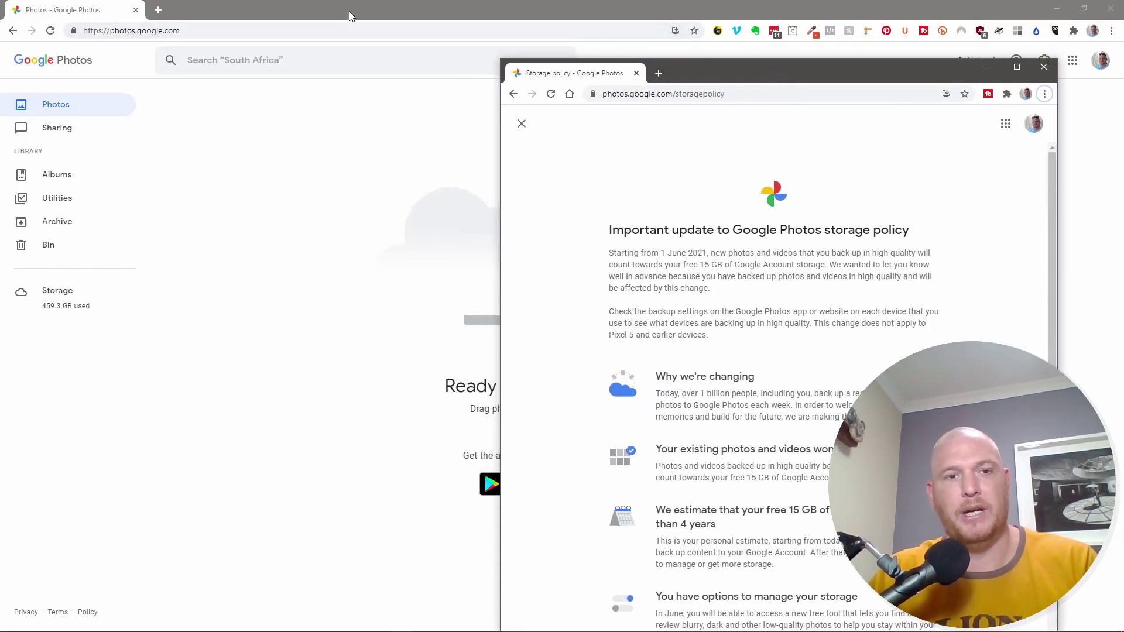
double_click(349, 12)
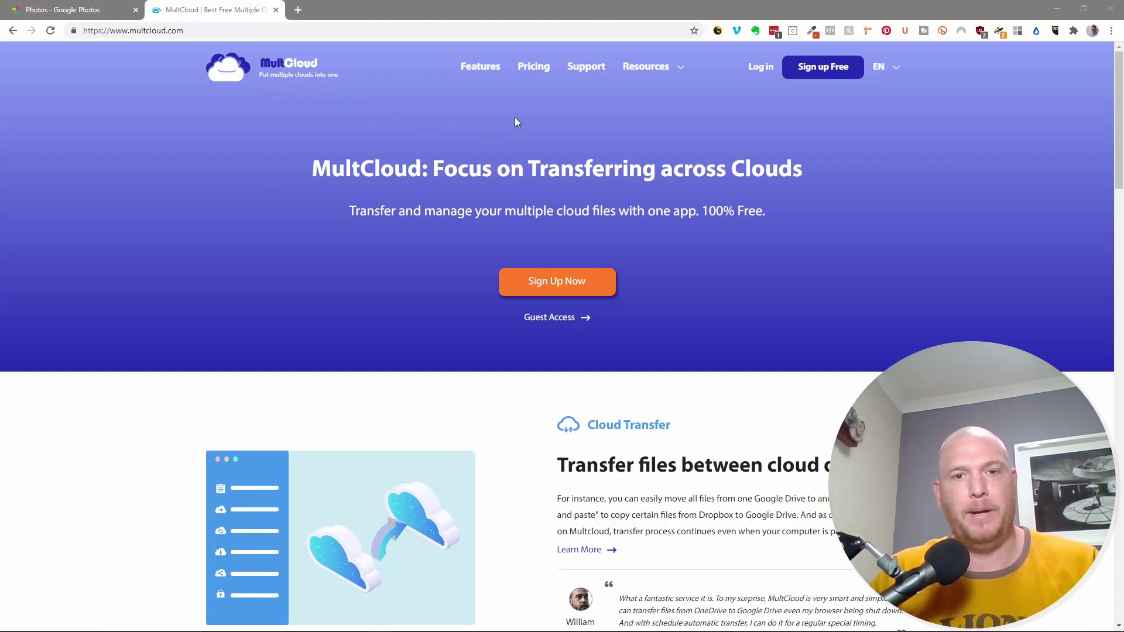
left_click(533, 66)
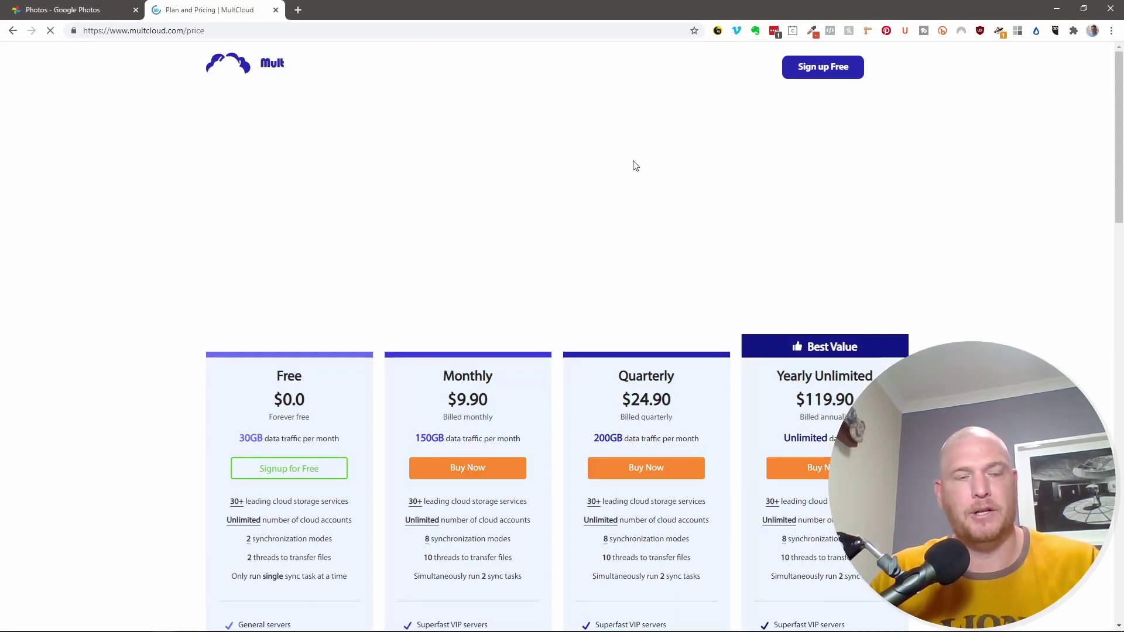
scroll(351, 176, "down", 2)
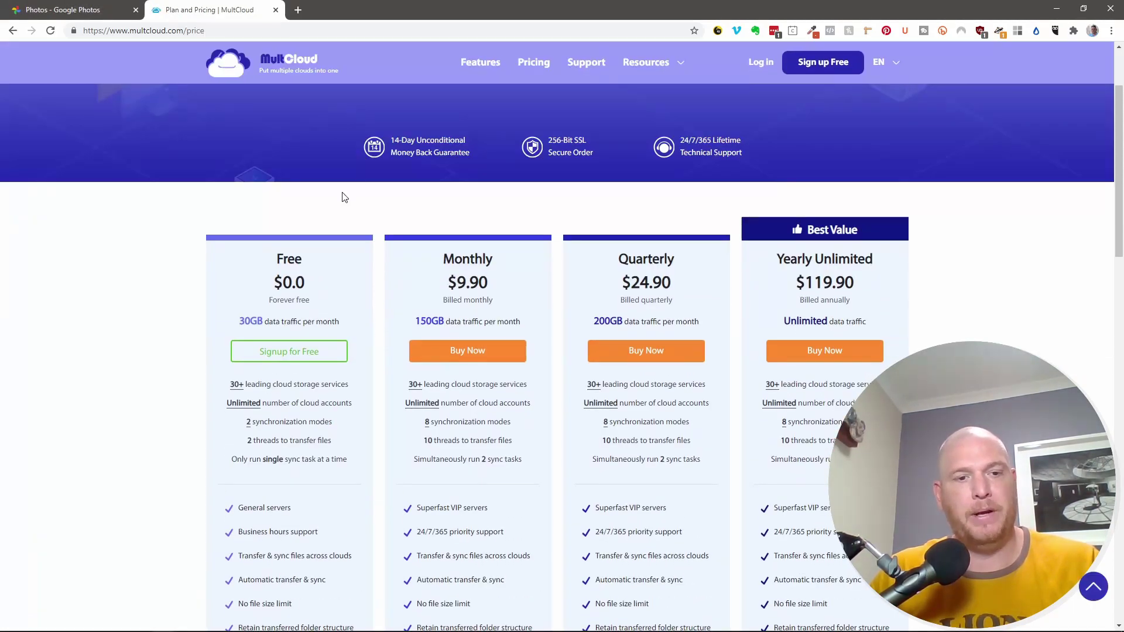
left_click_drag(240, 320, 293, 321)
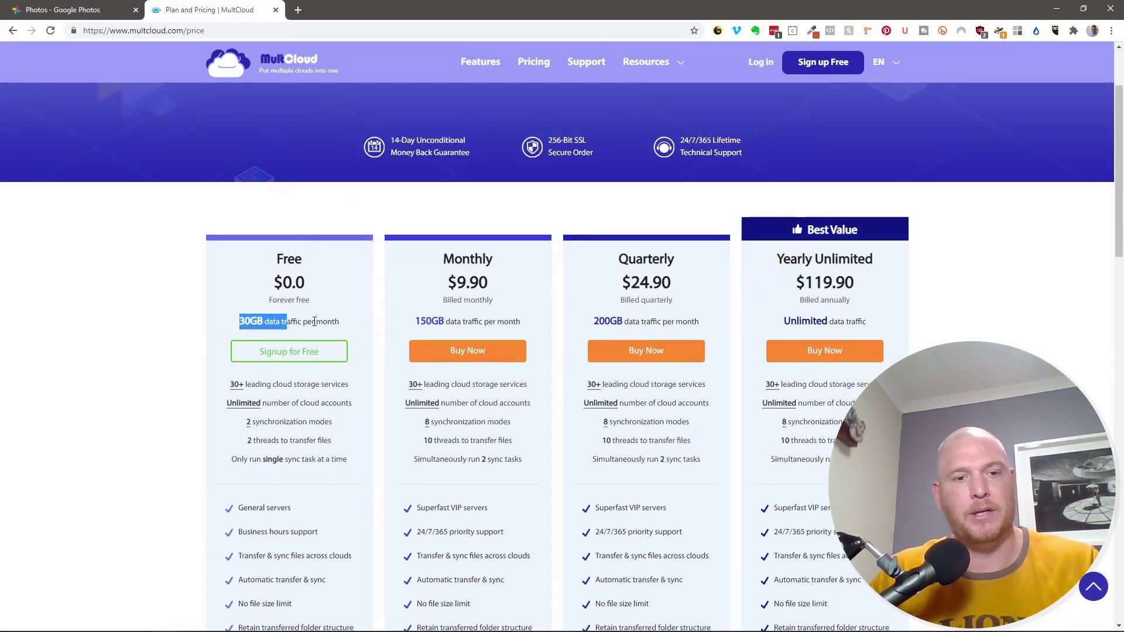
left_click(449, 322)
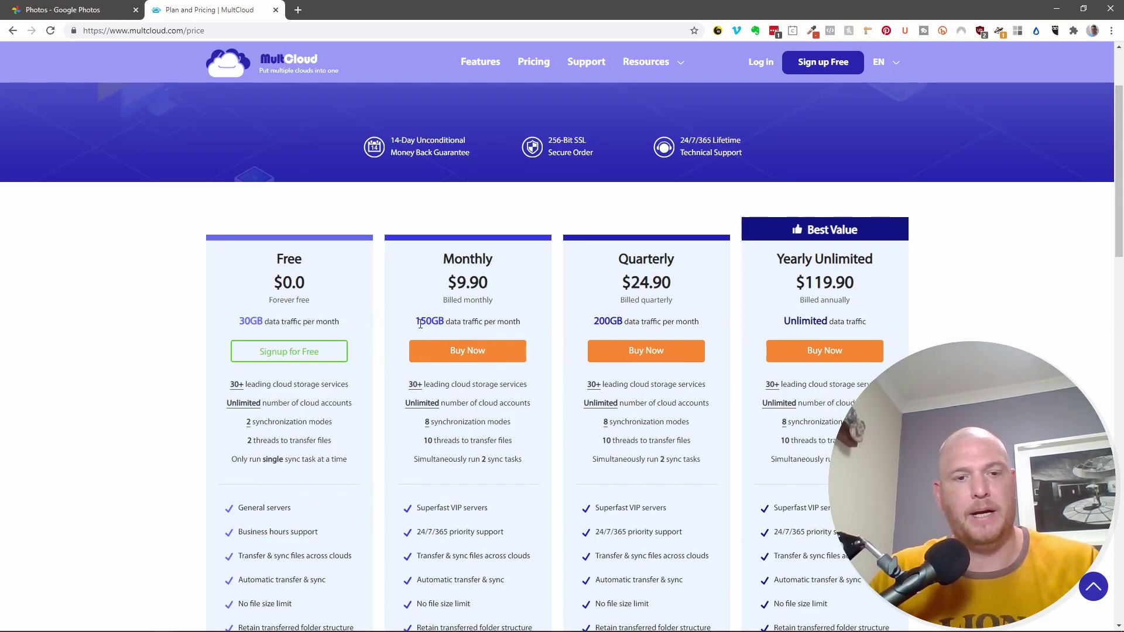
left_click_drag(420, 322, 490, 323)
left_click(489, 323)
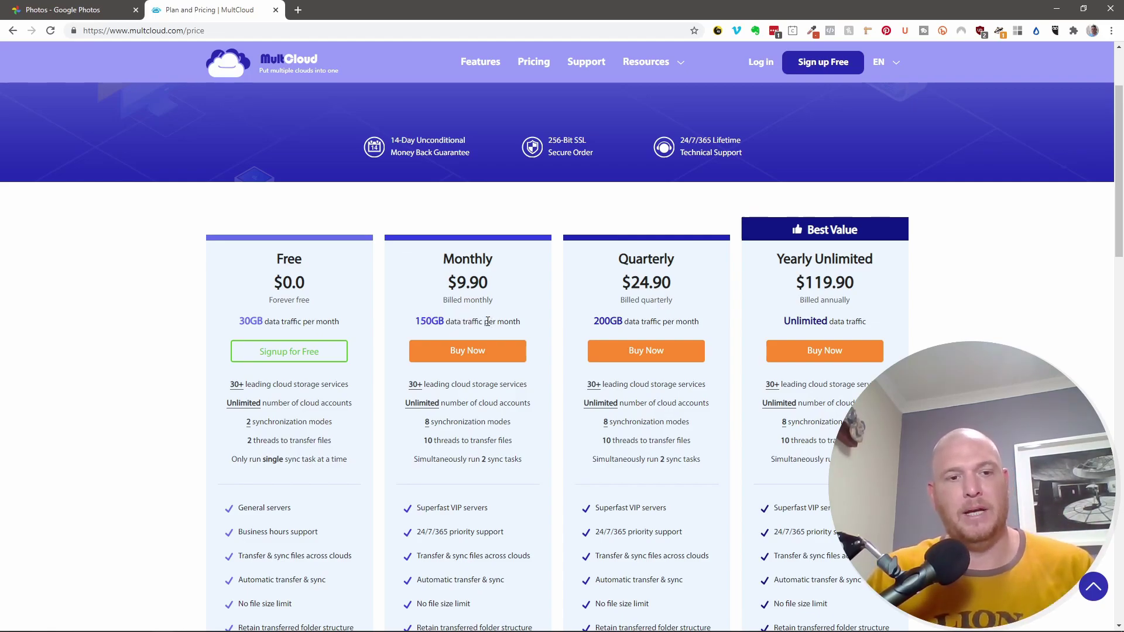
scroll(479, 321, "down", 1)
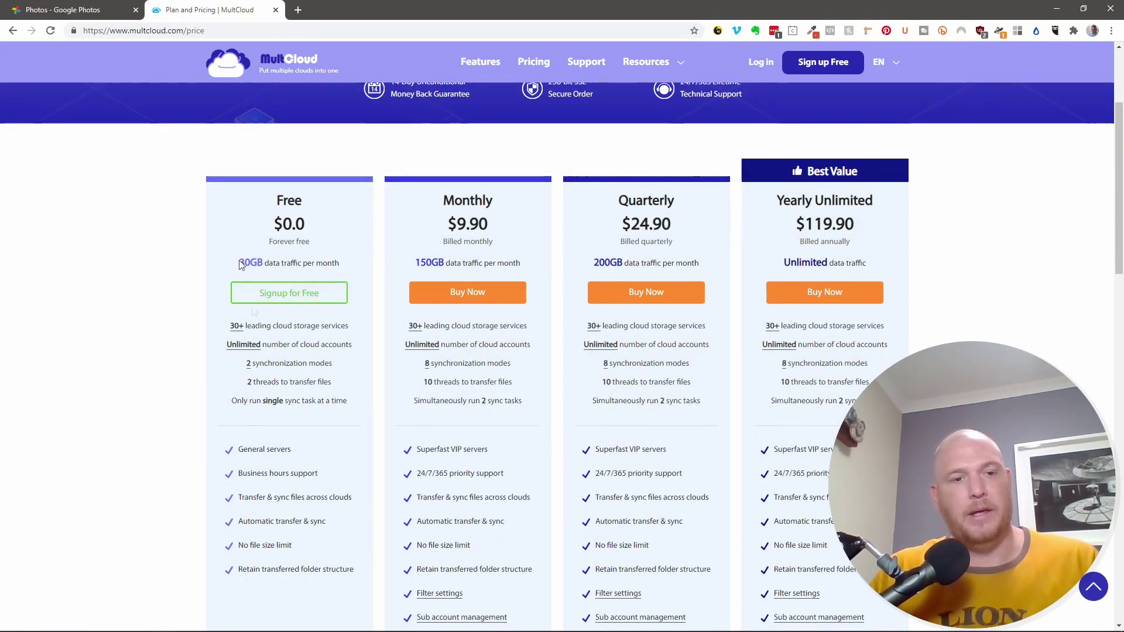
left_click_drag(238, 262, 472, 263)
left_click_drag(605, 262, 636, 261)
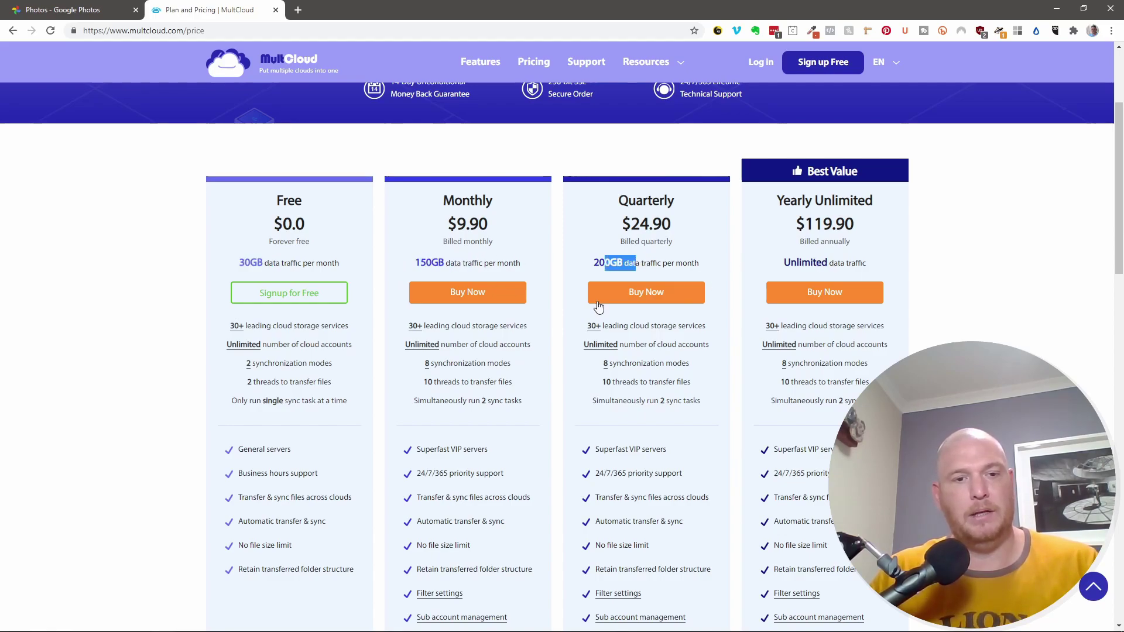
left_click(203, 378)
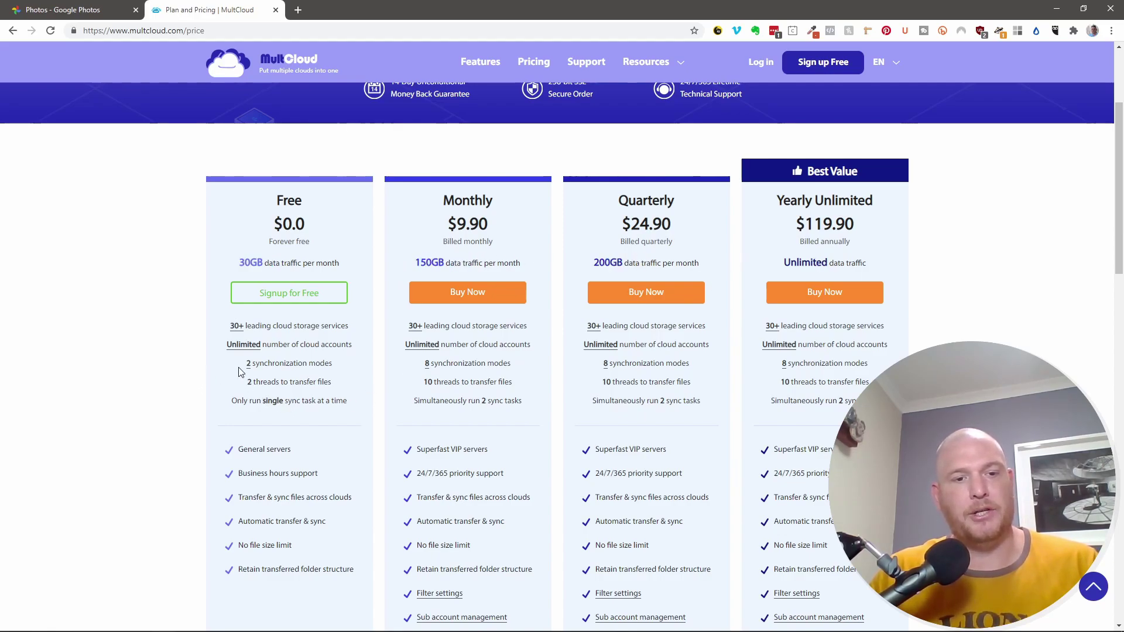
mouse_move(249, 368)
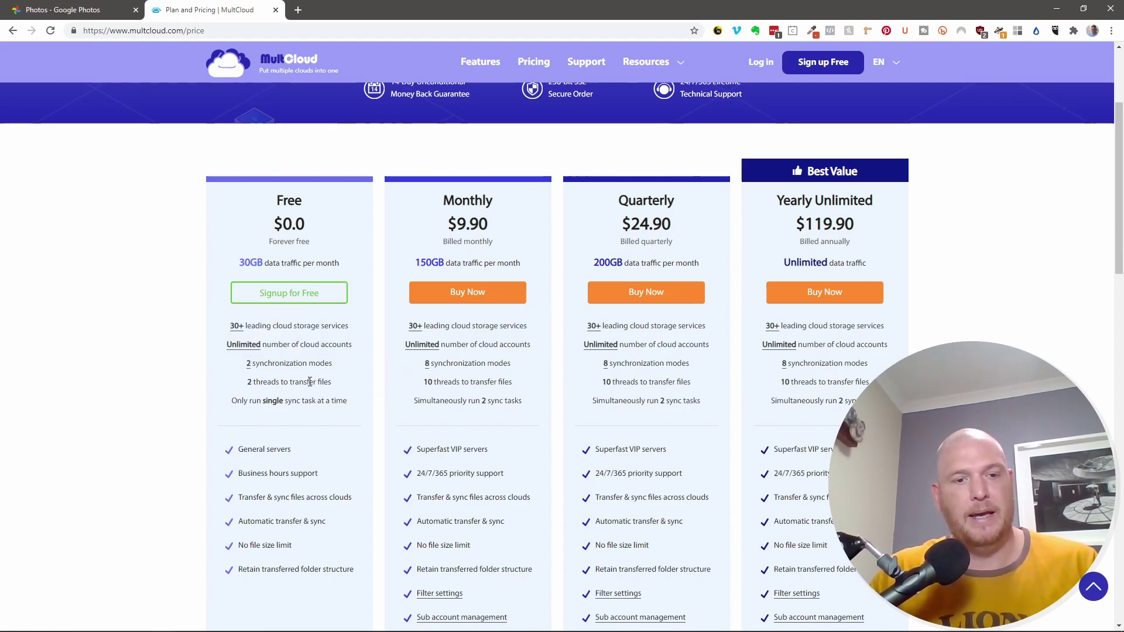
left_click_drag(245, 398, 322, 400)
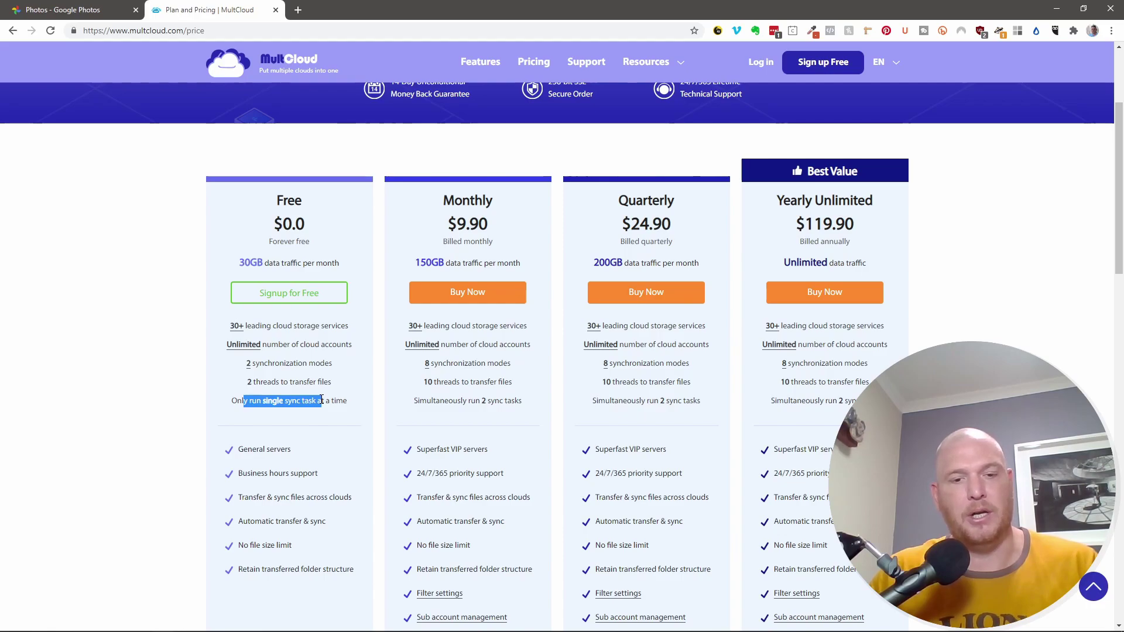
left_click(322, 400)
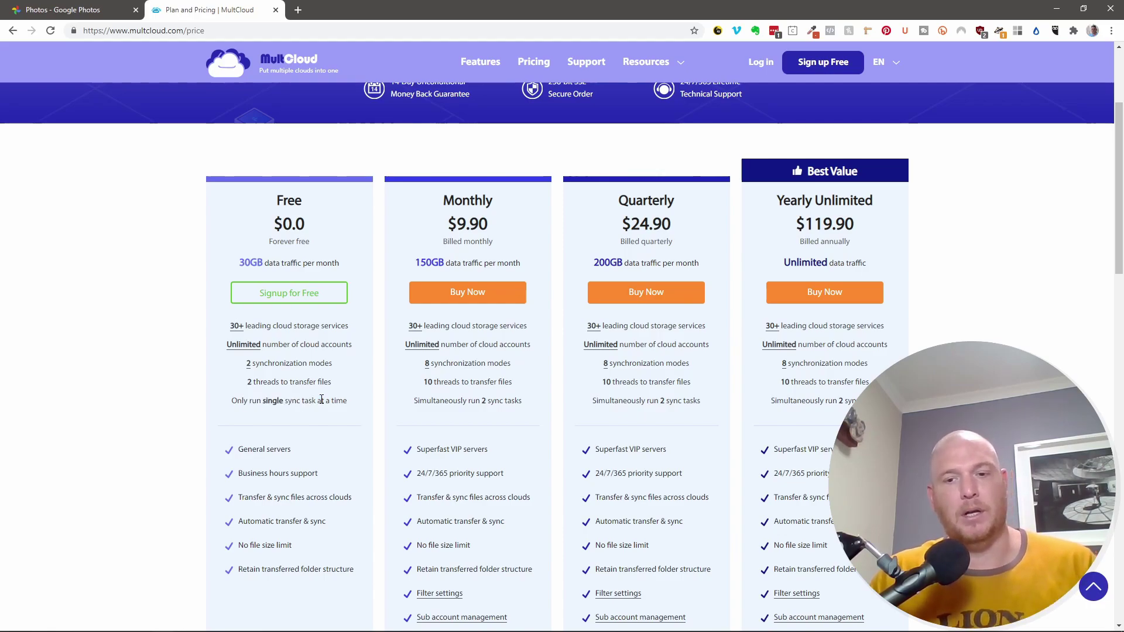
scroll(409, 311, "up", 3)
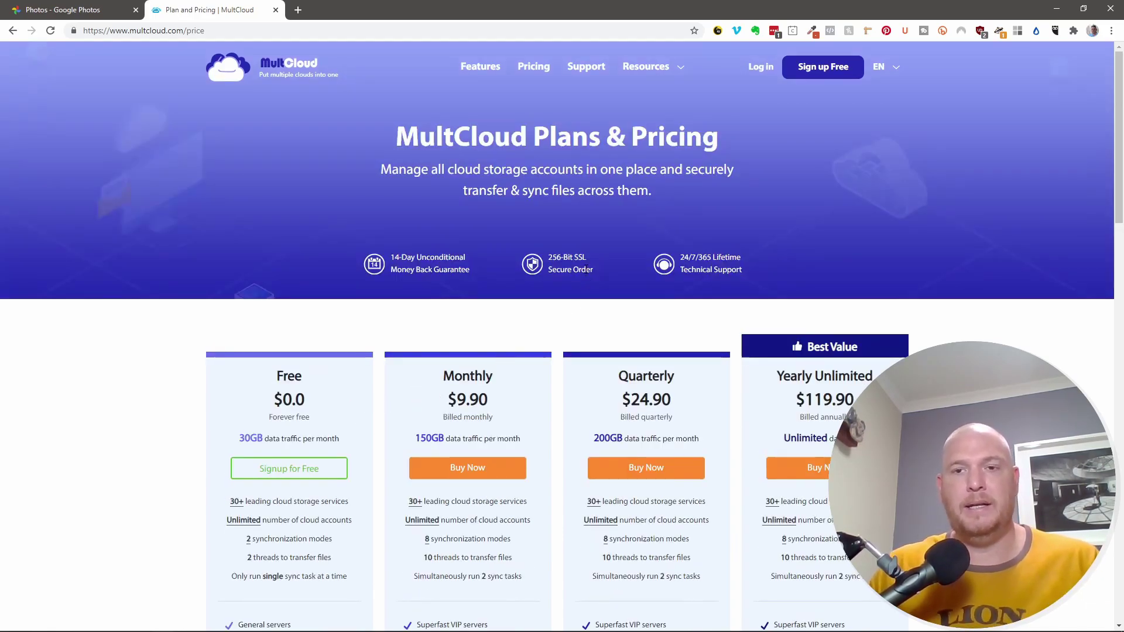
Start a free MultCloud sign-up using Google and pick the Google account
left_click(823, 70)
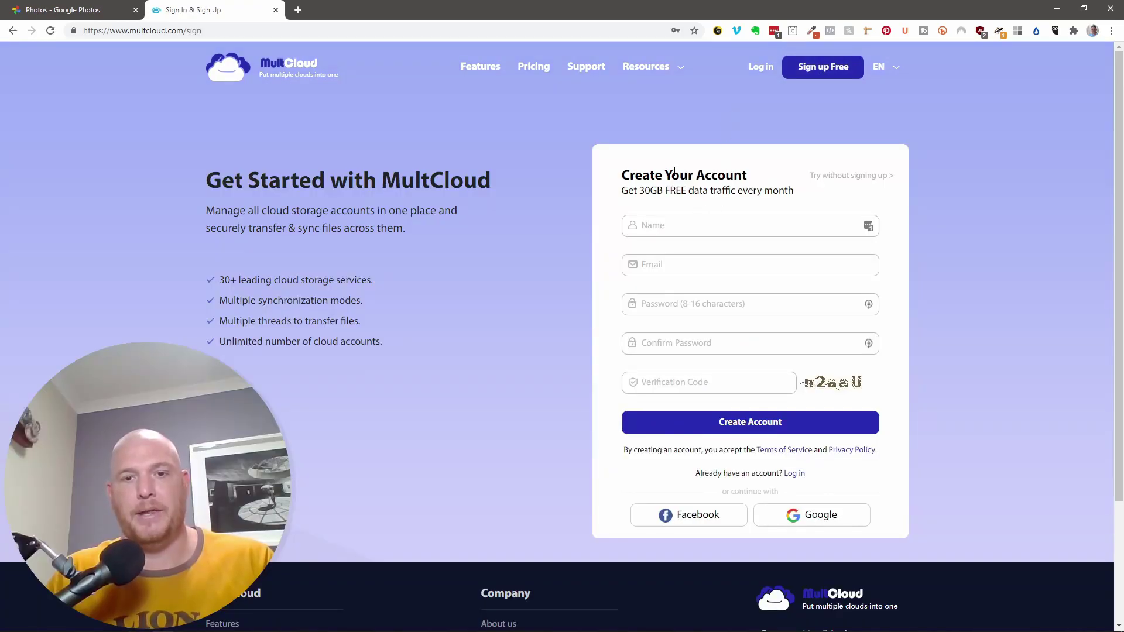
left_click(681, 227)
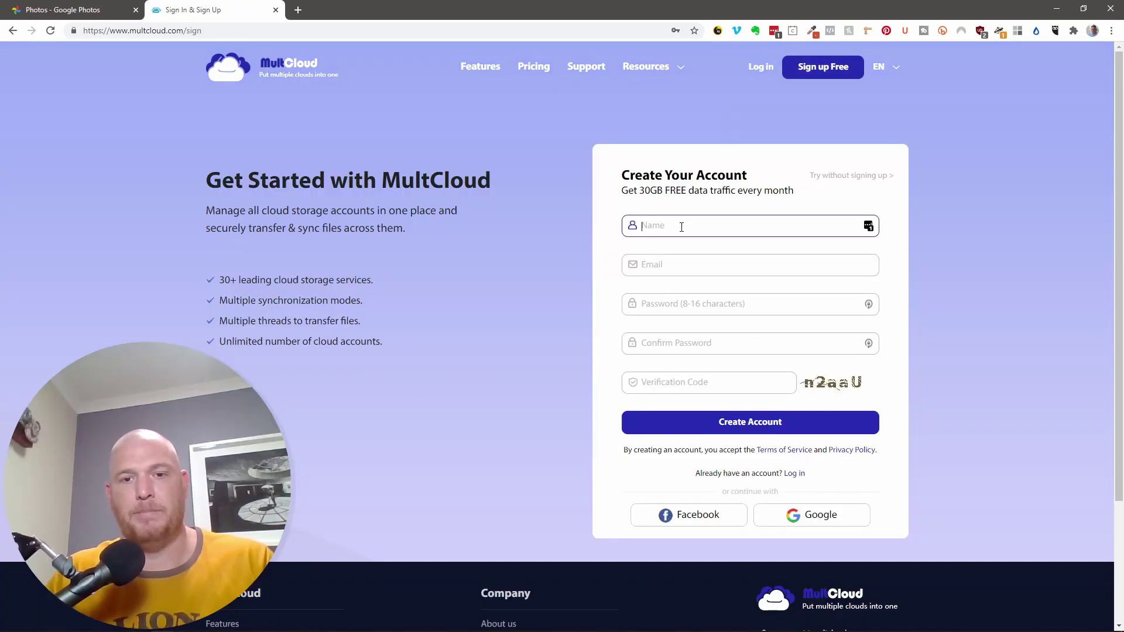
left_click(825, 518)
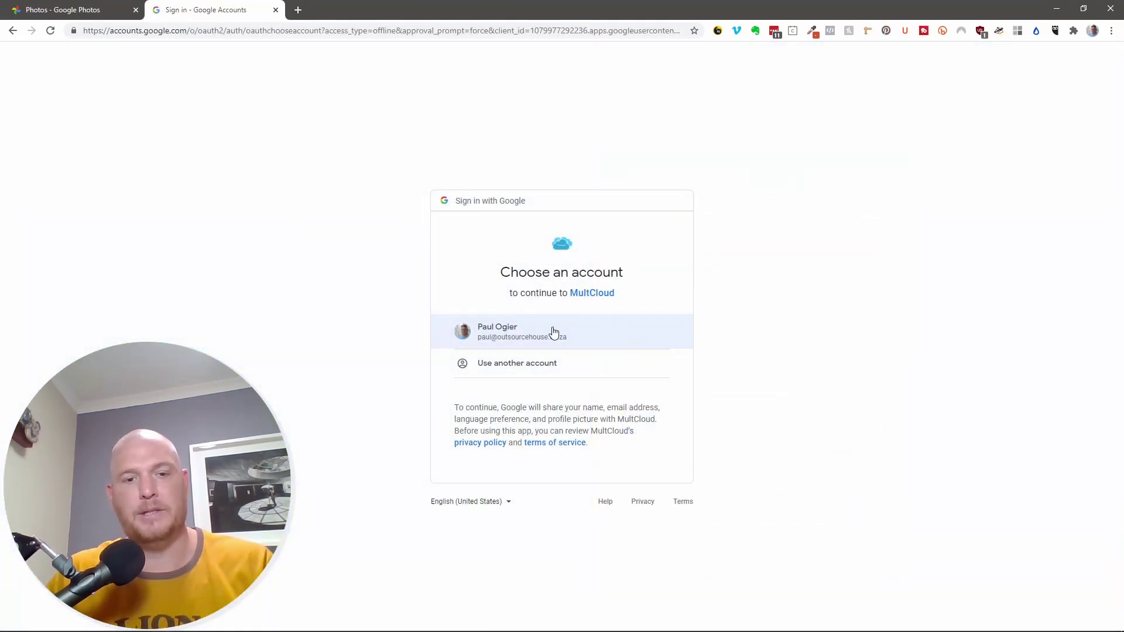
left_click(553, 332)
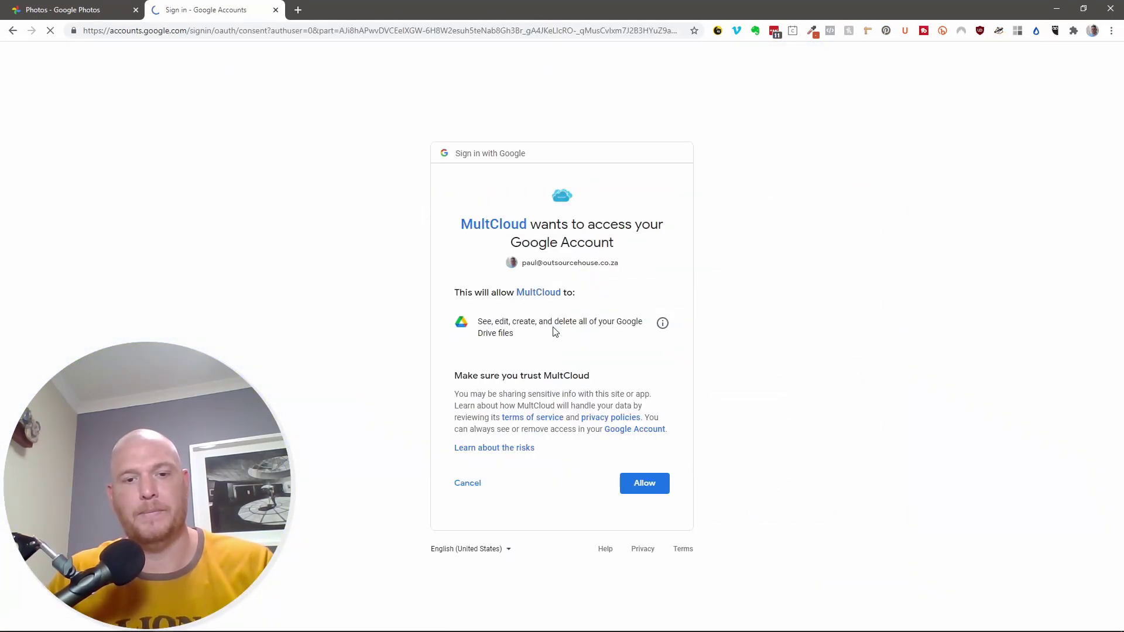
Allow MultCloud access, finish the welcome tour, and close the release notification
left_click(646, 480)
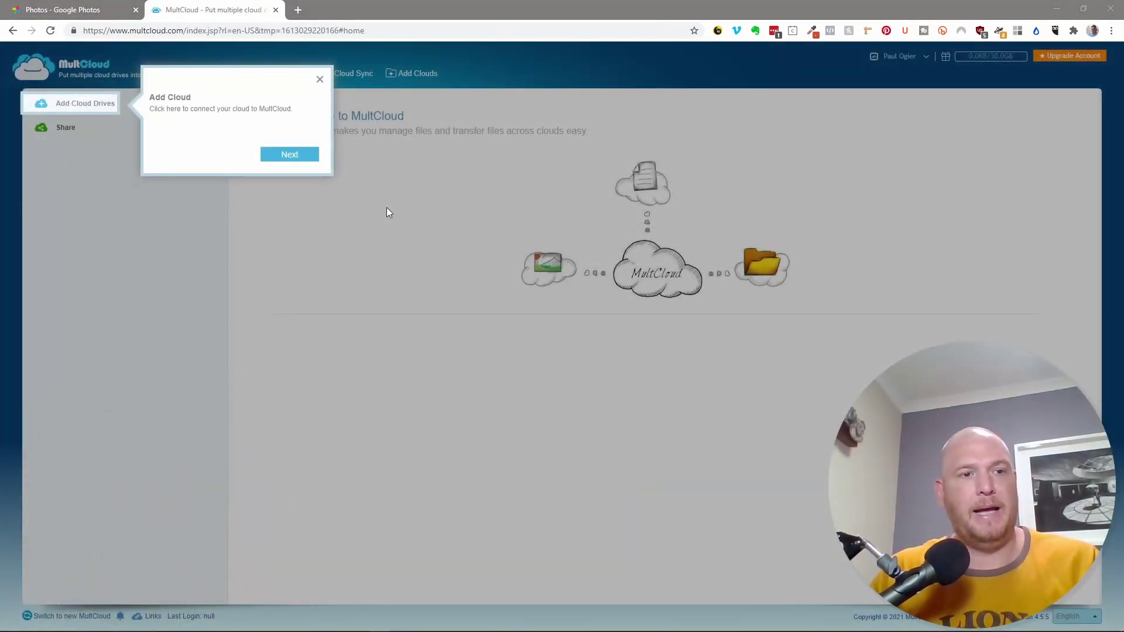
left_click(290, 155)
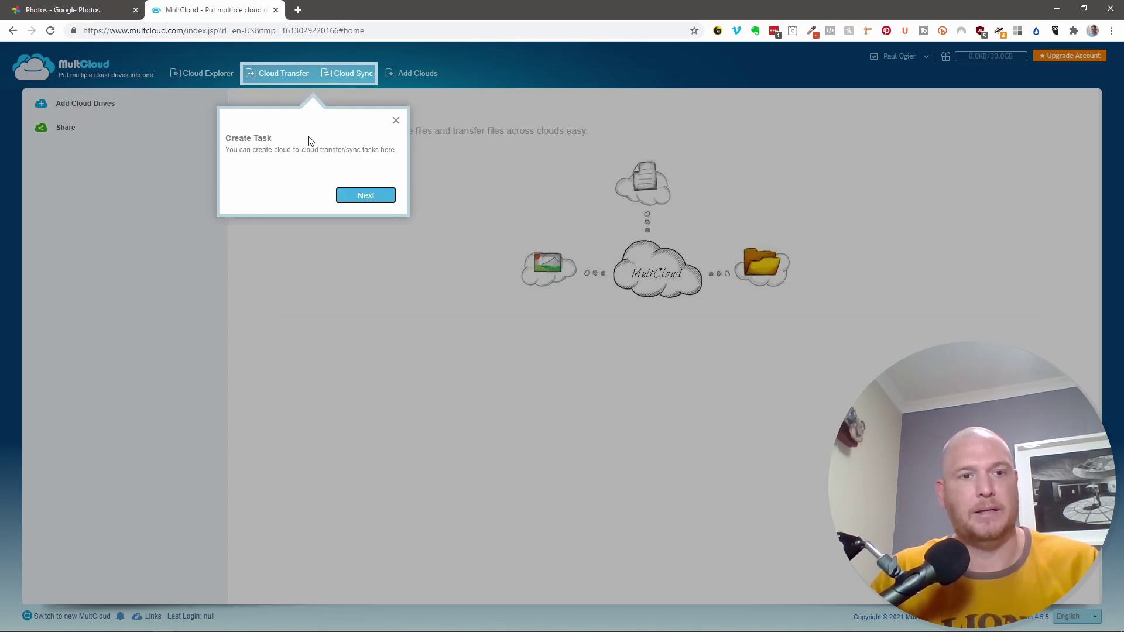
left_click(361, 197)
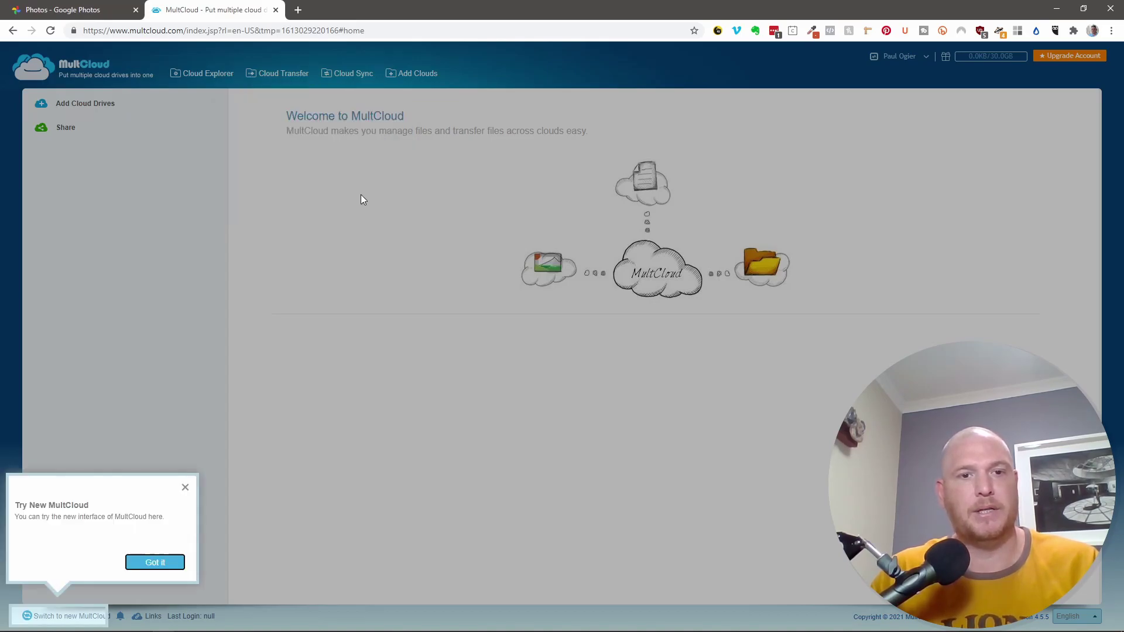
left_click(155, 563)
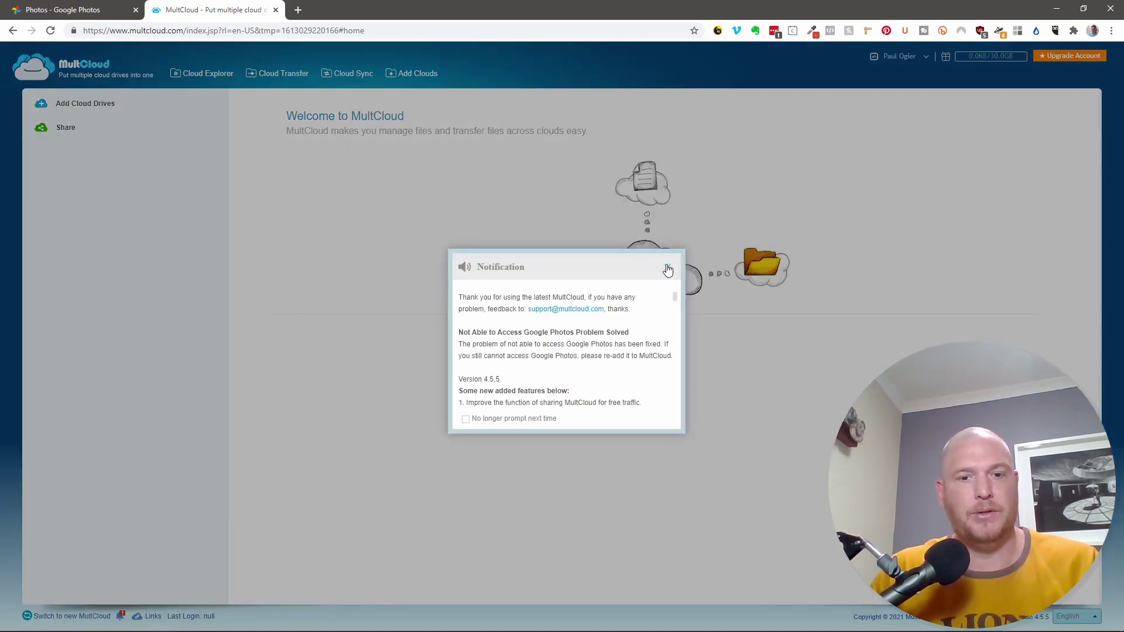
left_click(667, 267)
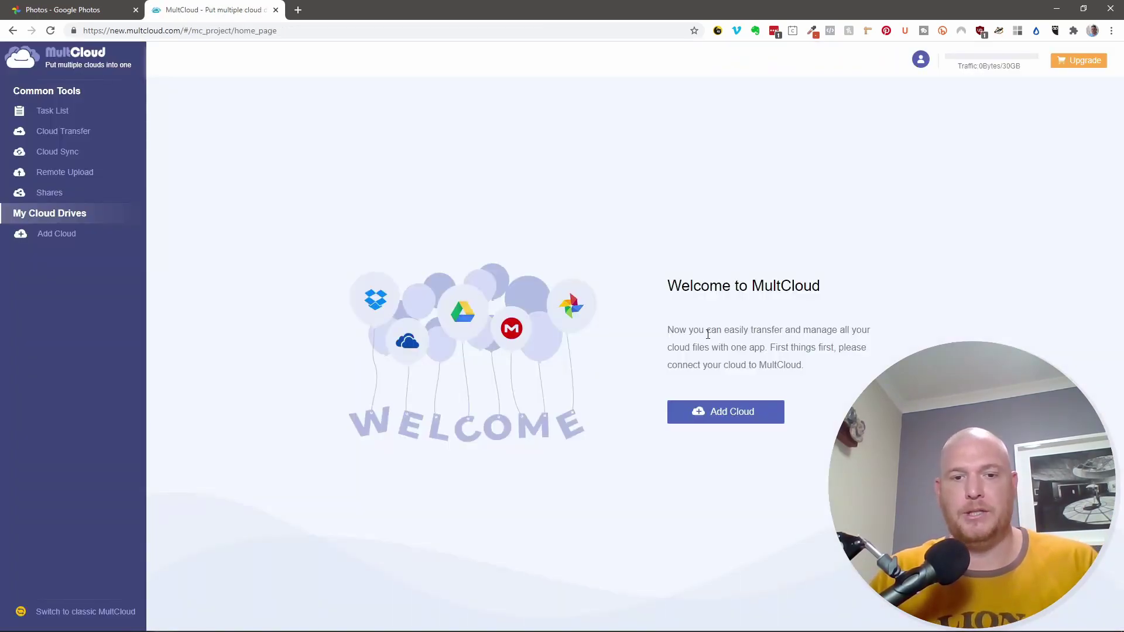
Begin adding Google Photos as a new cloud from the welcome page
left_click_drag(707, 334, 771, 359)
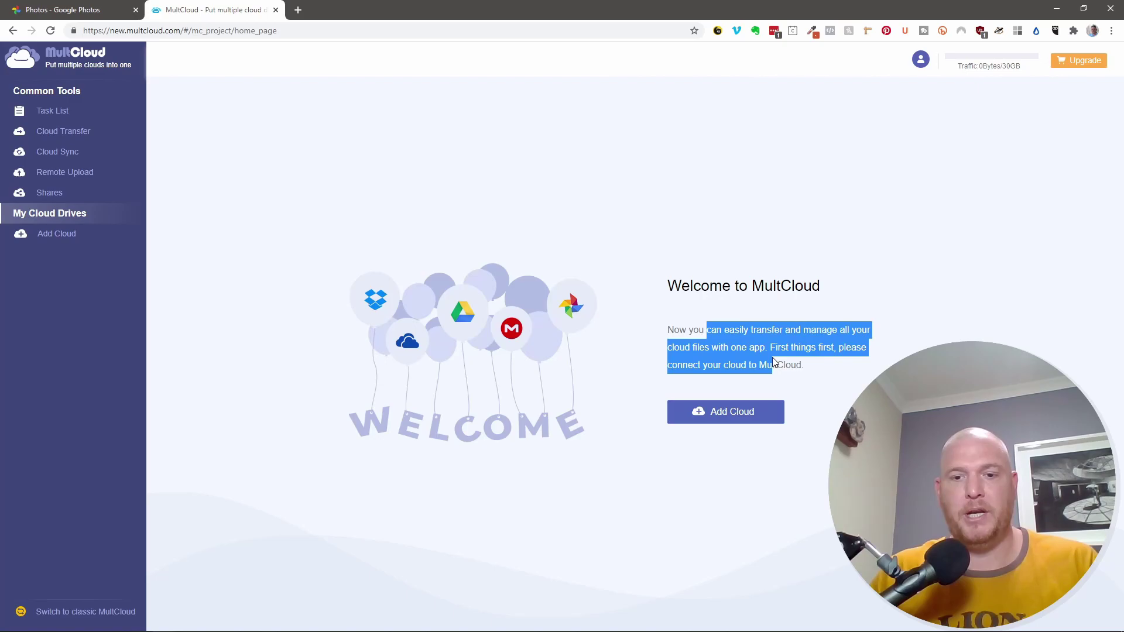
left_click(750, 413)
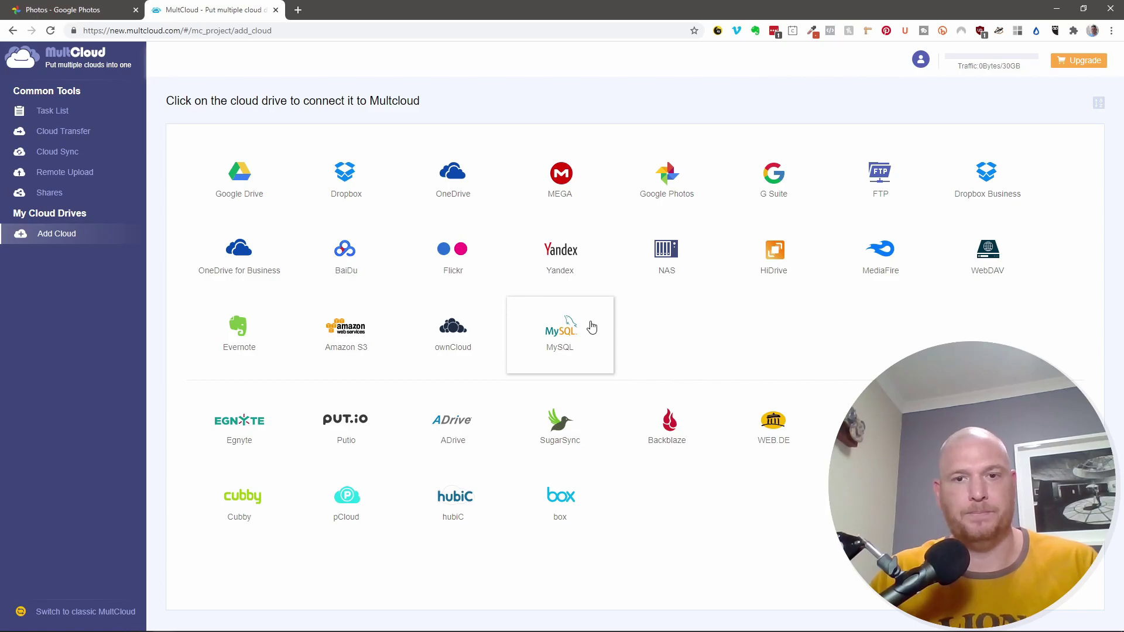
left_click(675, 189)
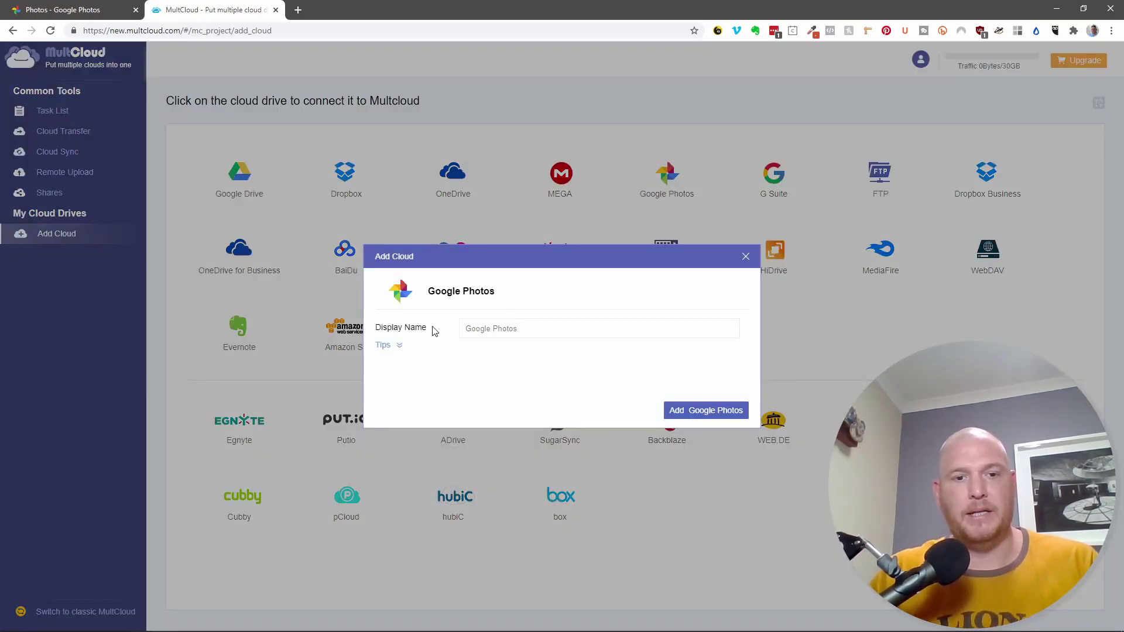
Name the cloud 'Workspace Google Photos' and authorise it with the existing Google account
left_click(473, 328)
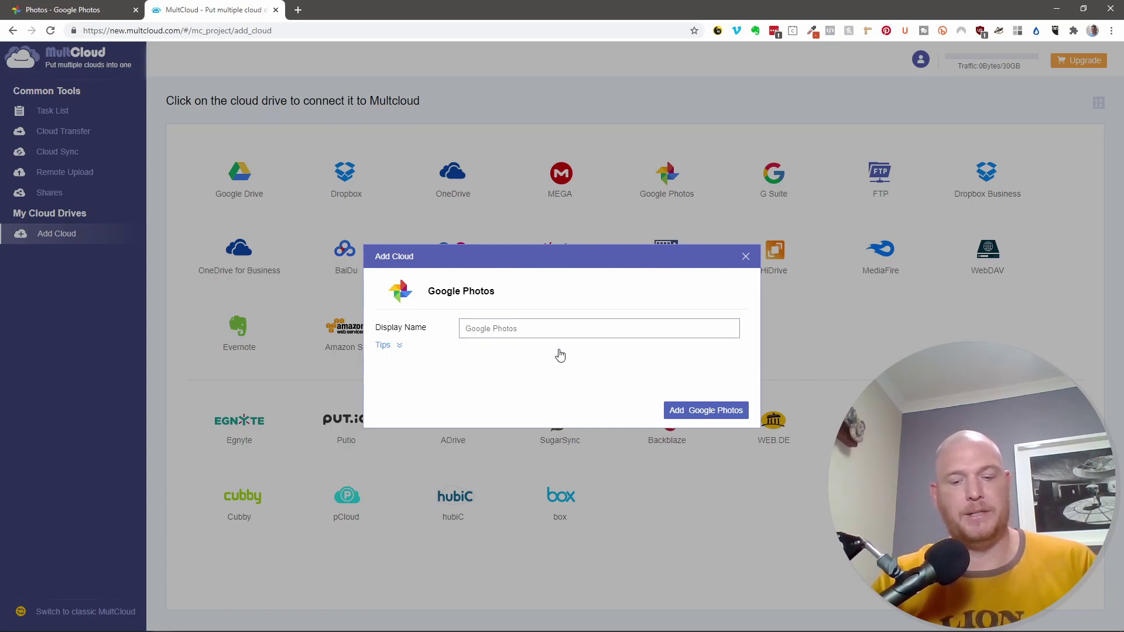
type("Workspace")
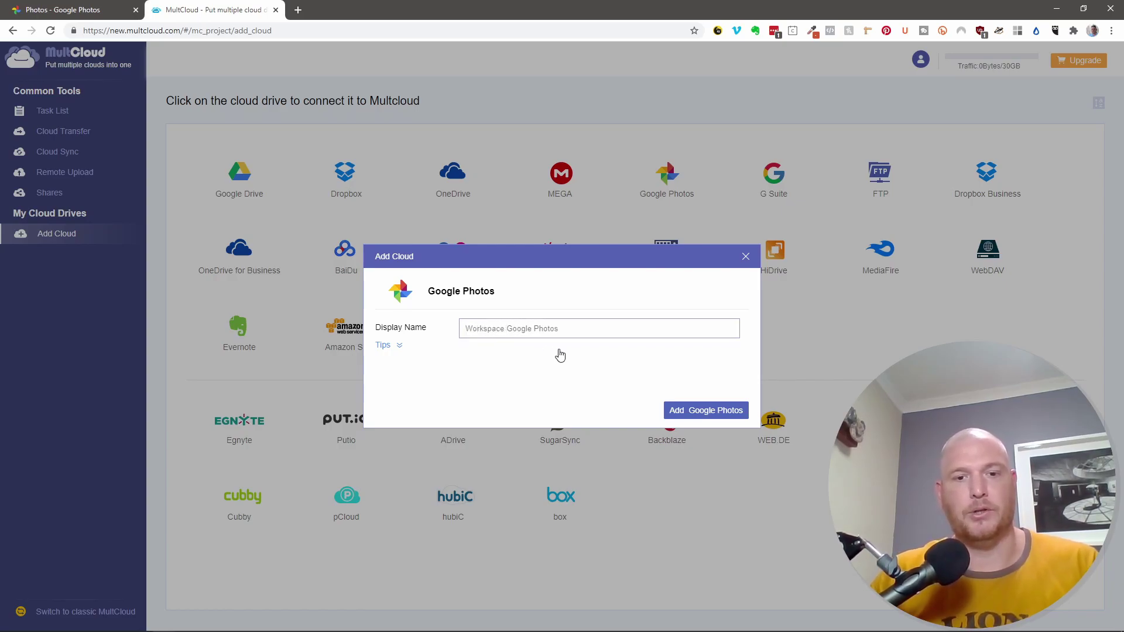
left_click(726, 413)
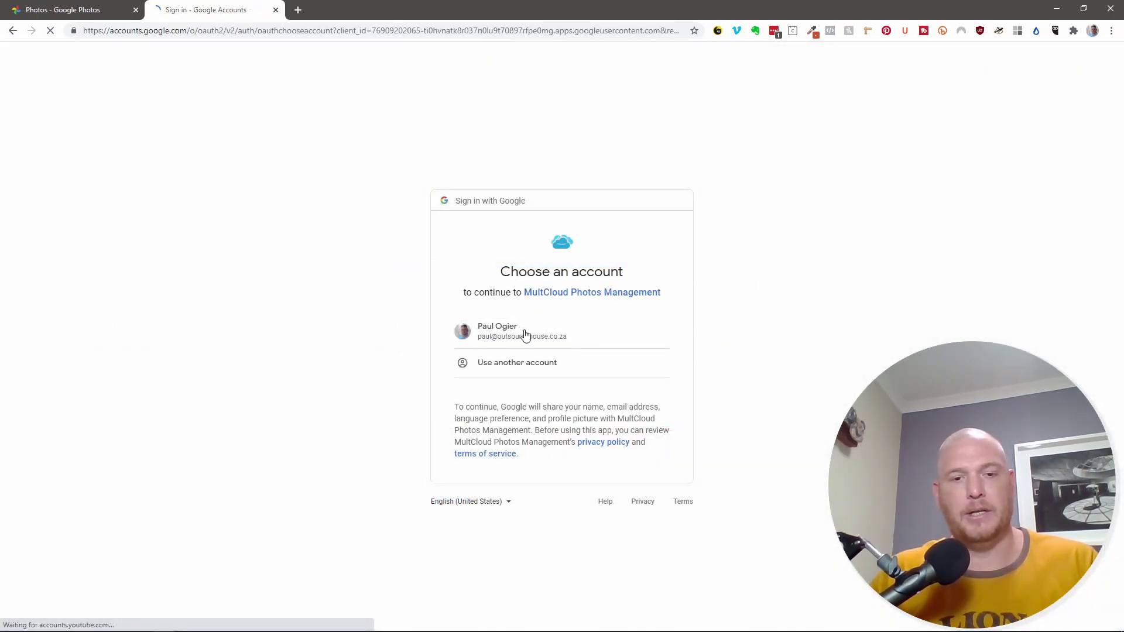
left_click(533, 333)
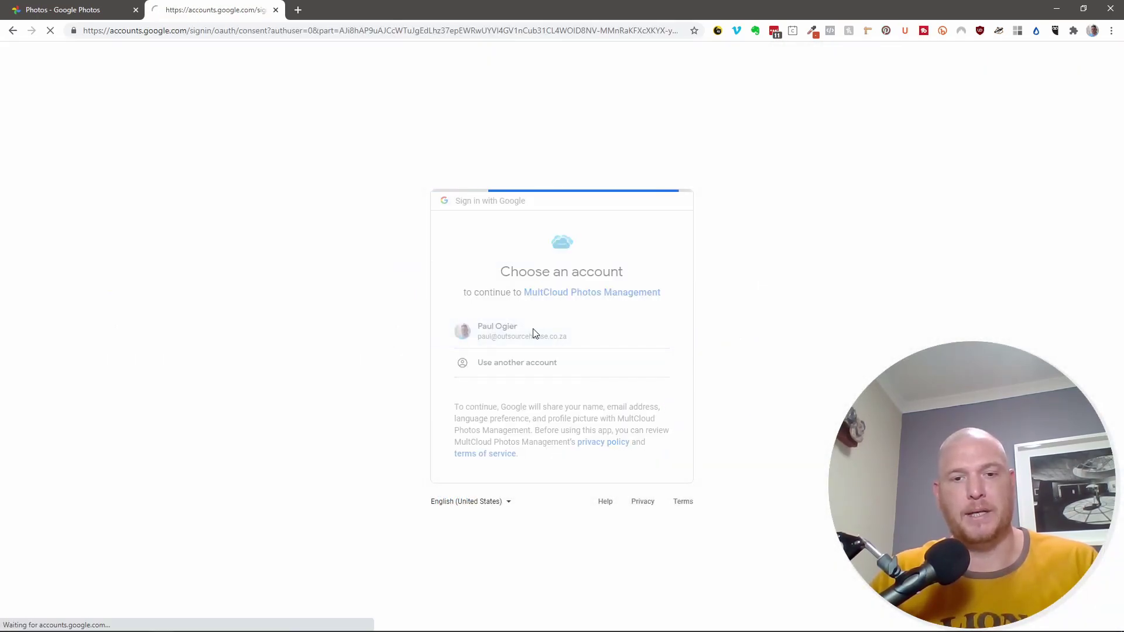
left_click(652, 520)
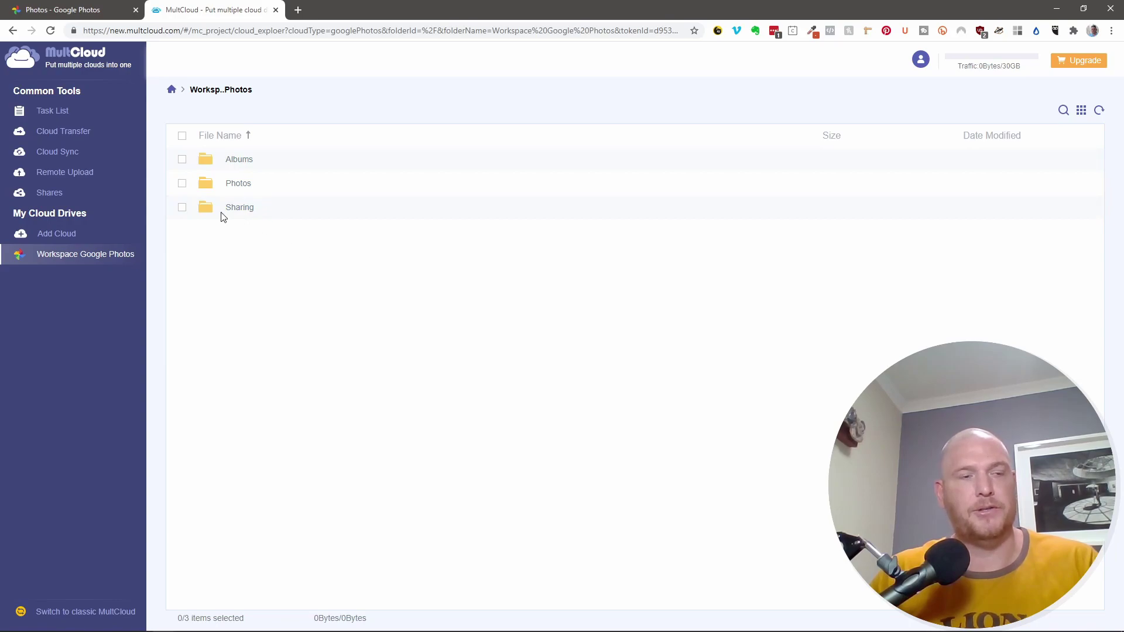
left_click(67, 13)
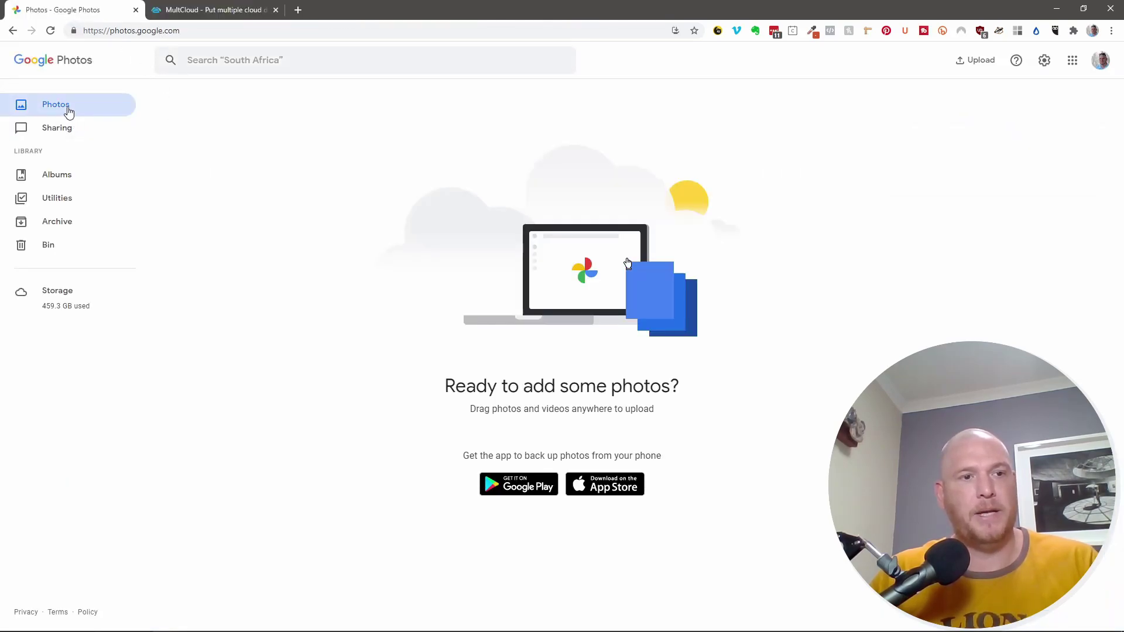
left_click(64, 177)
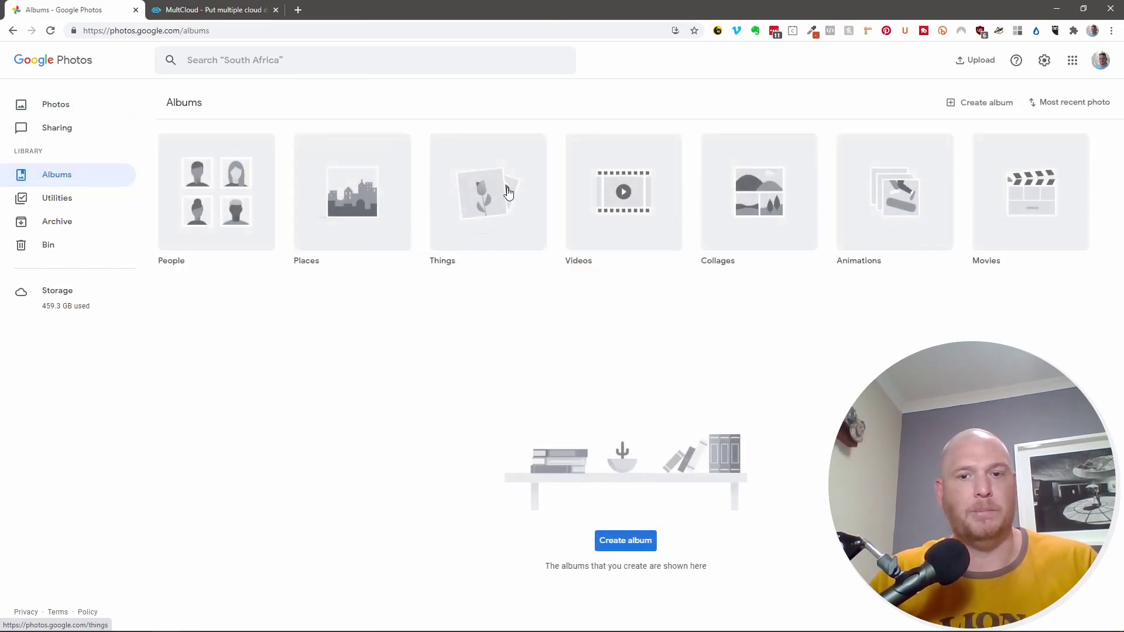
left_click(206, 10)
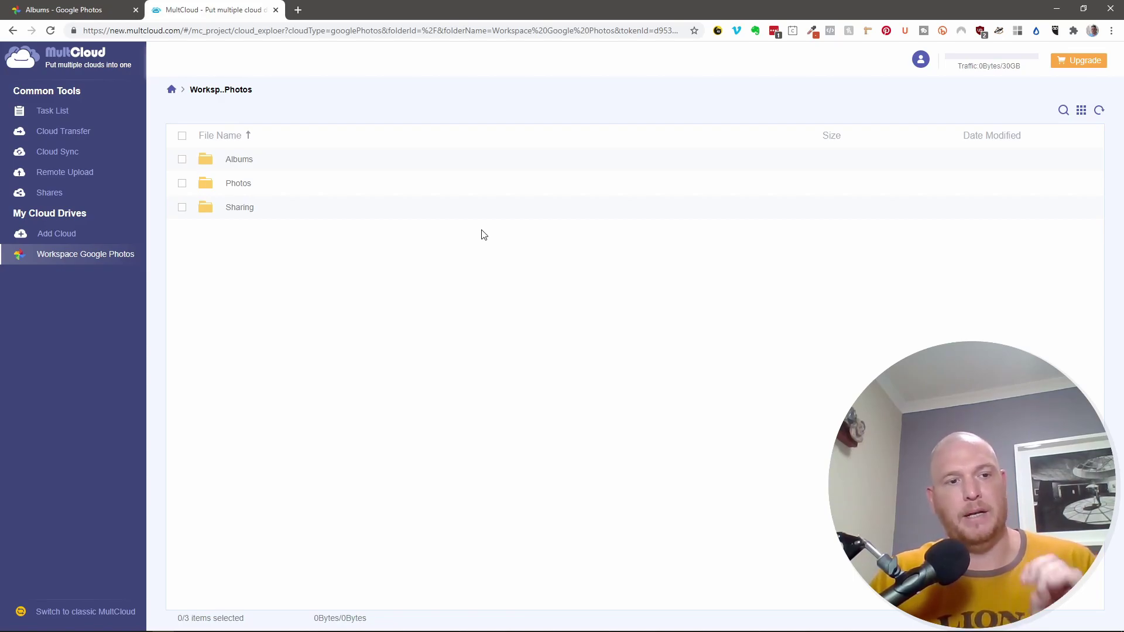
Add another Google Photos cloud with the display name 'Personal Google Photos'
left_click(68, 235)
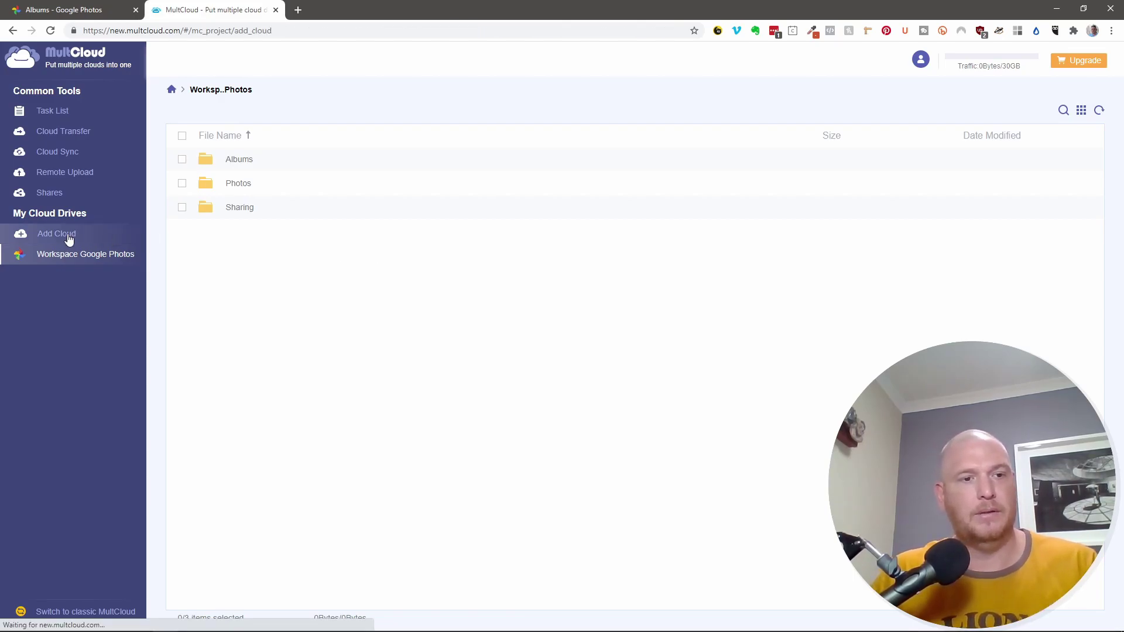
left_click(682, 176)
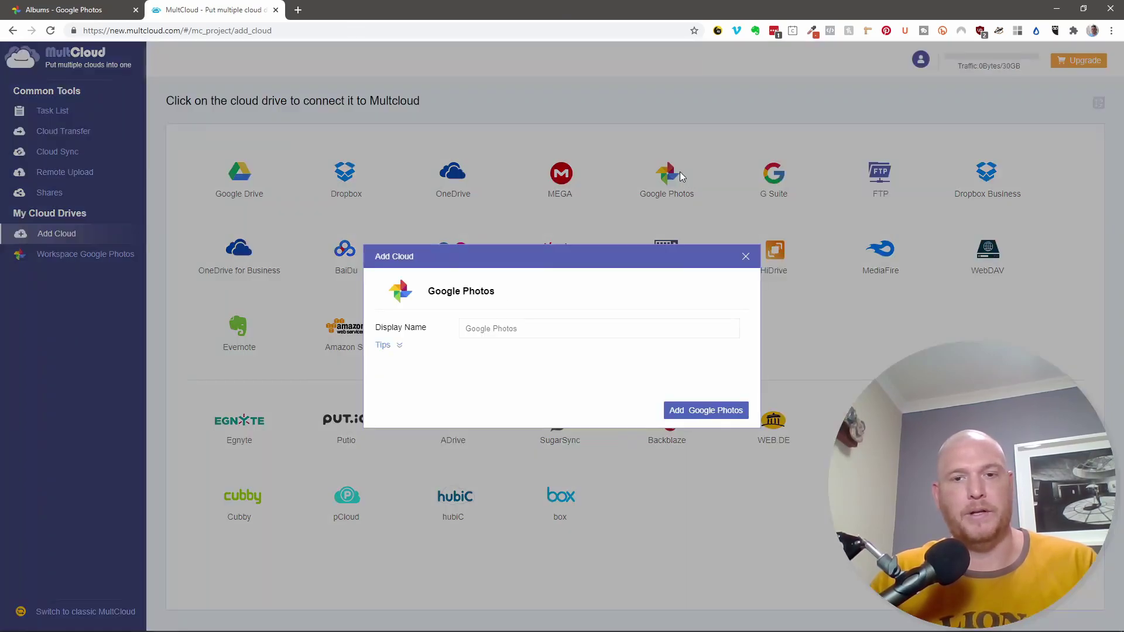
left_click(479, 326)
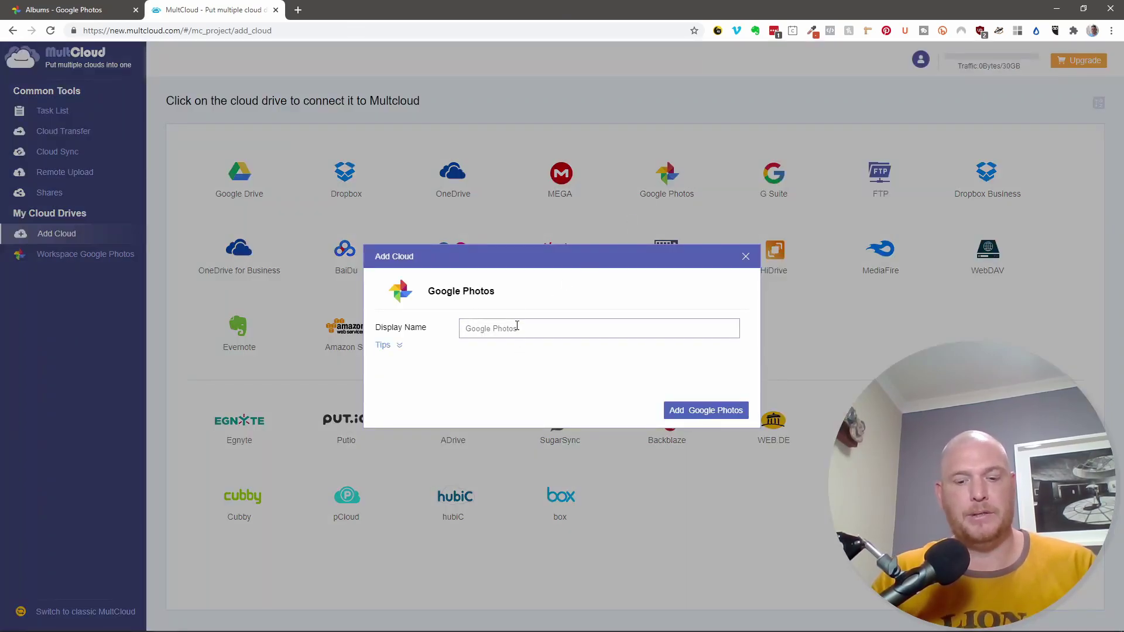
type("Personal Google Photos")
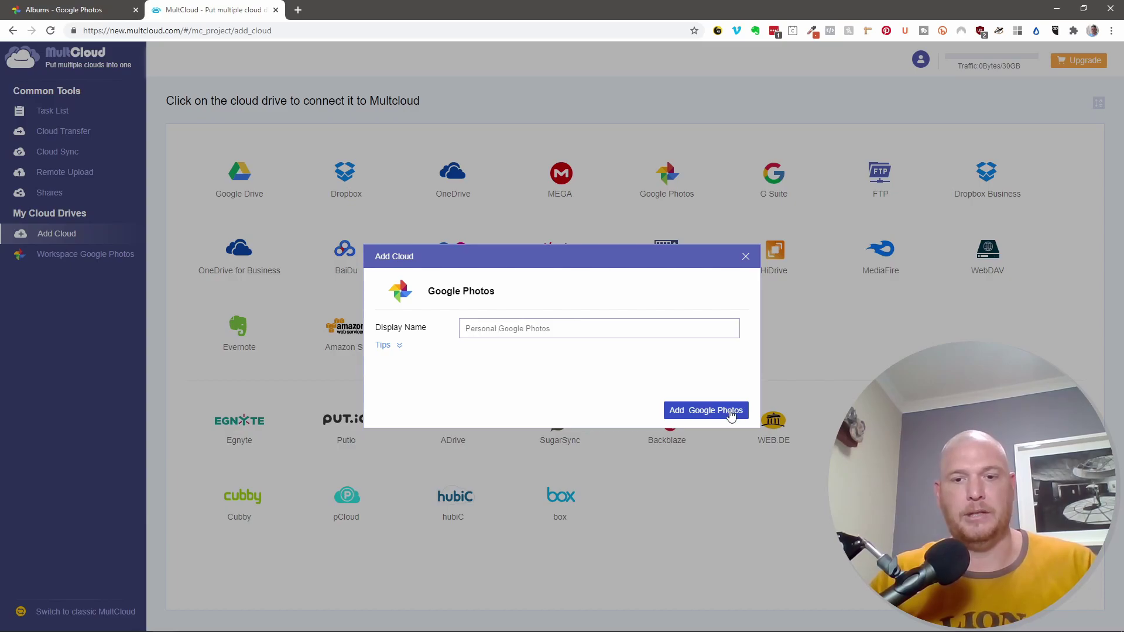
left_click(729, 411)
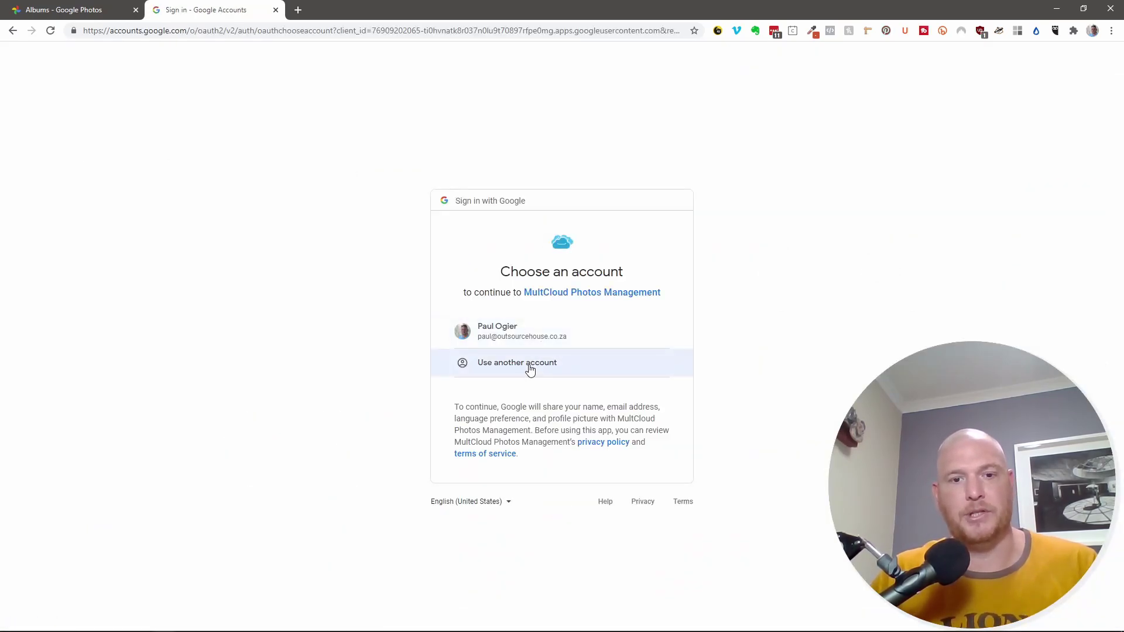
Authorise Personal Google Photos using a different Google account
left_click(530, 368)
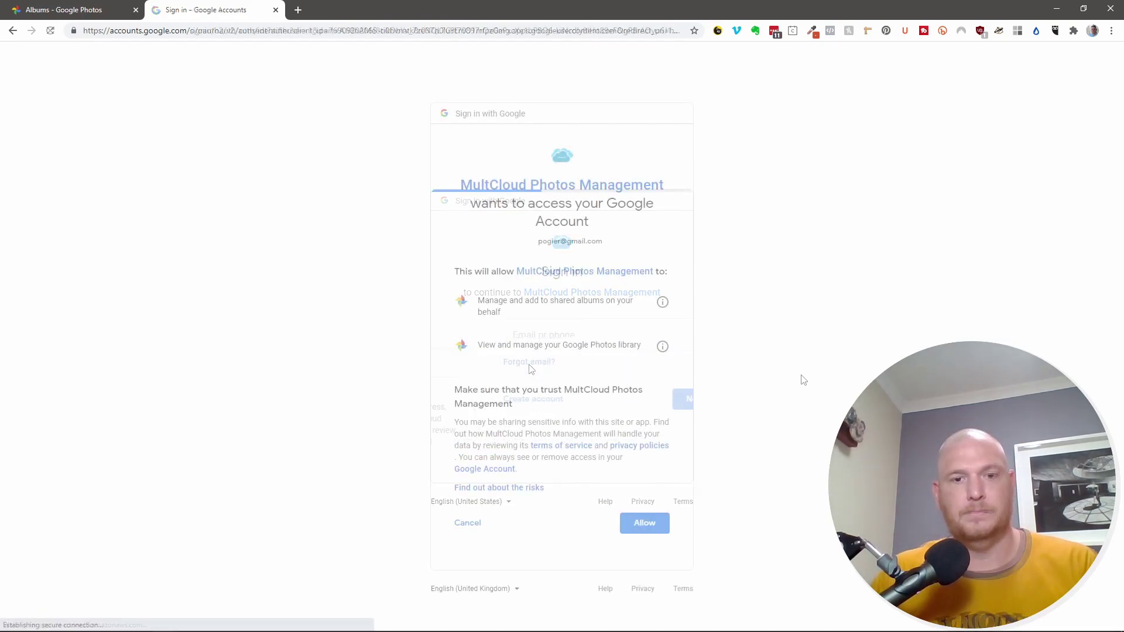
left_click(651, 522)
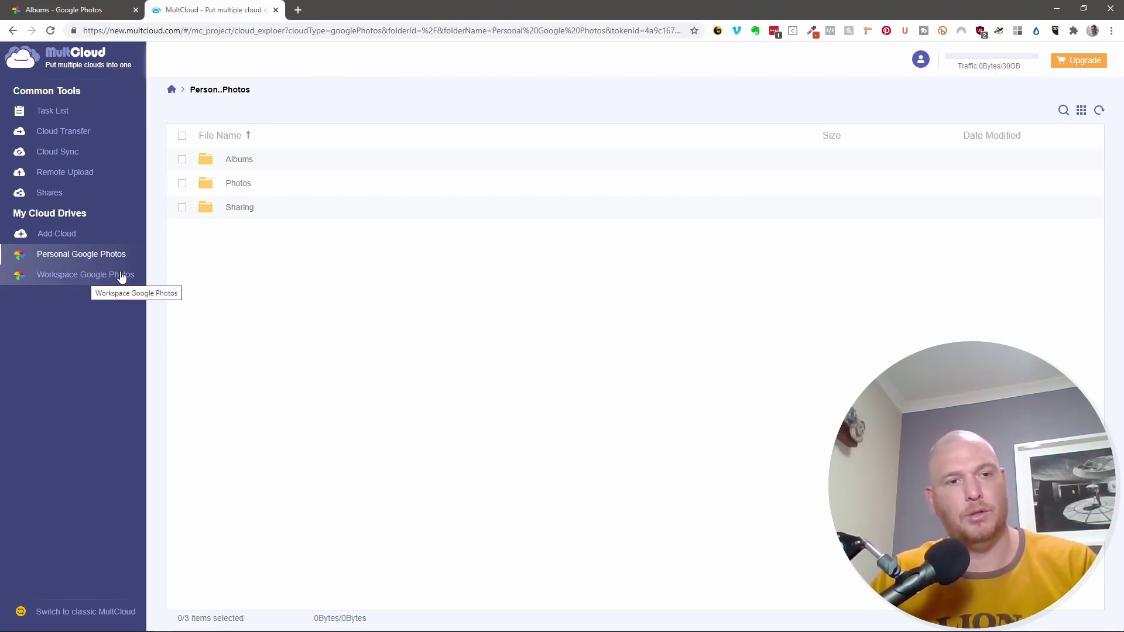
Open the Photos folder in Personal Google Photos
left_click(239, 185)
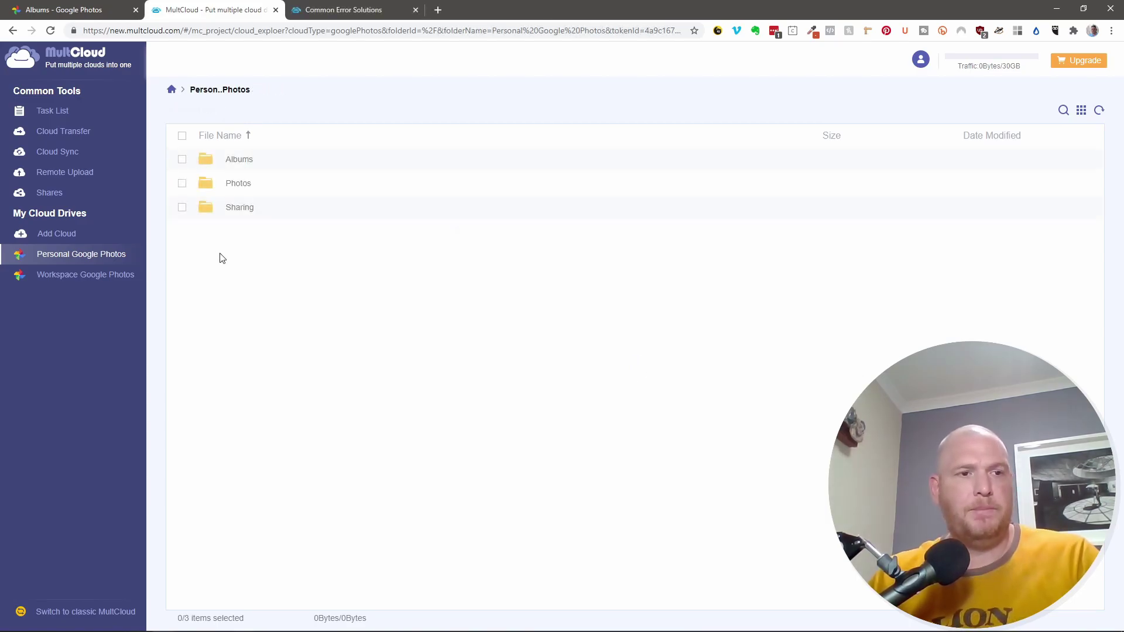
Open Cloud Sync and keep the sync mode on One-way Sync after browsing the mode options
left_click(55, 154)
left_click(314, 160)
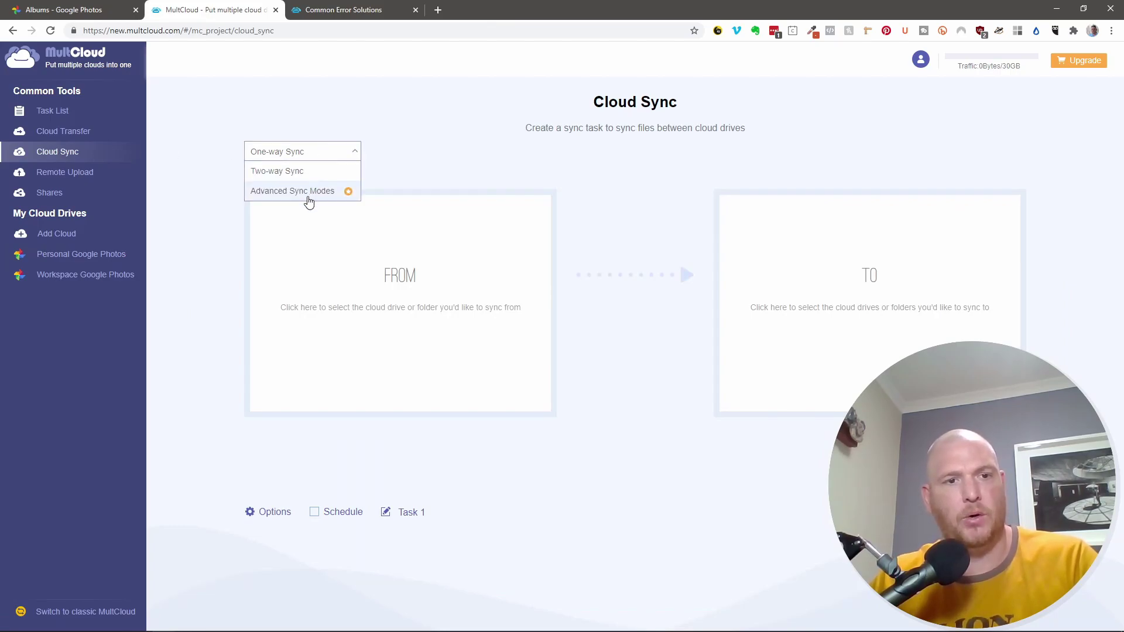
left_click(308, 173)
left_click(312, 157)
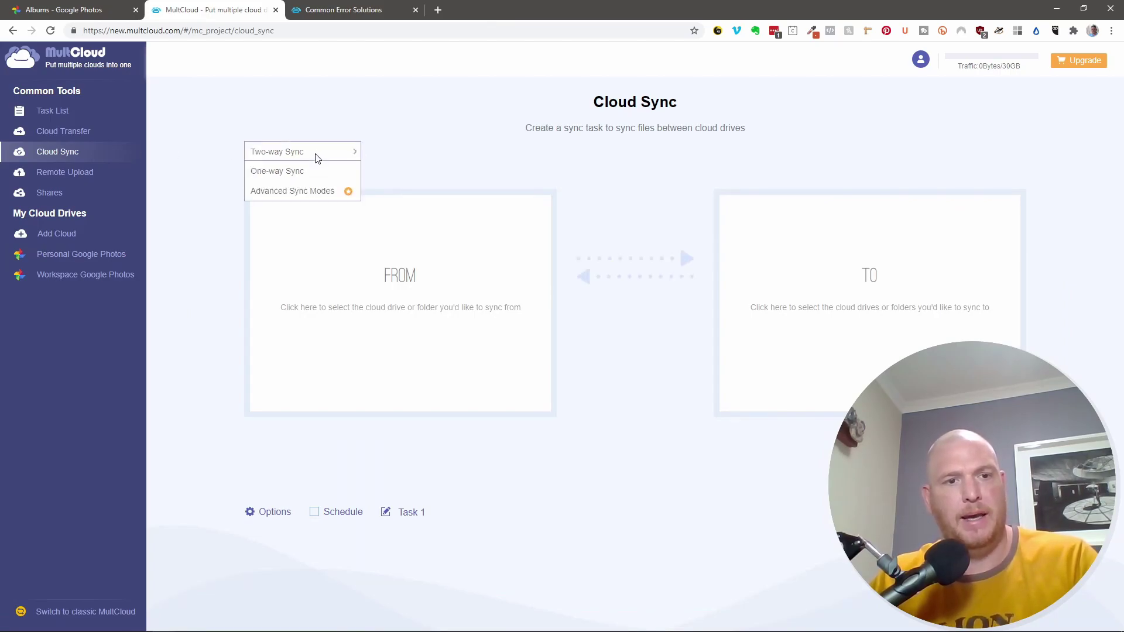
left_click(304, 191)
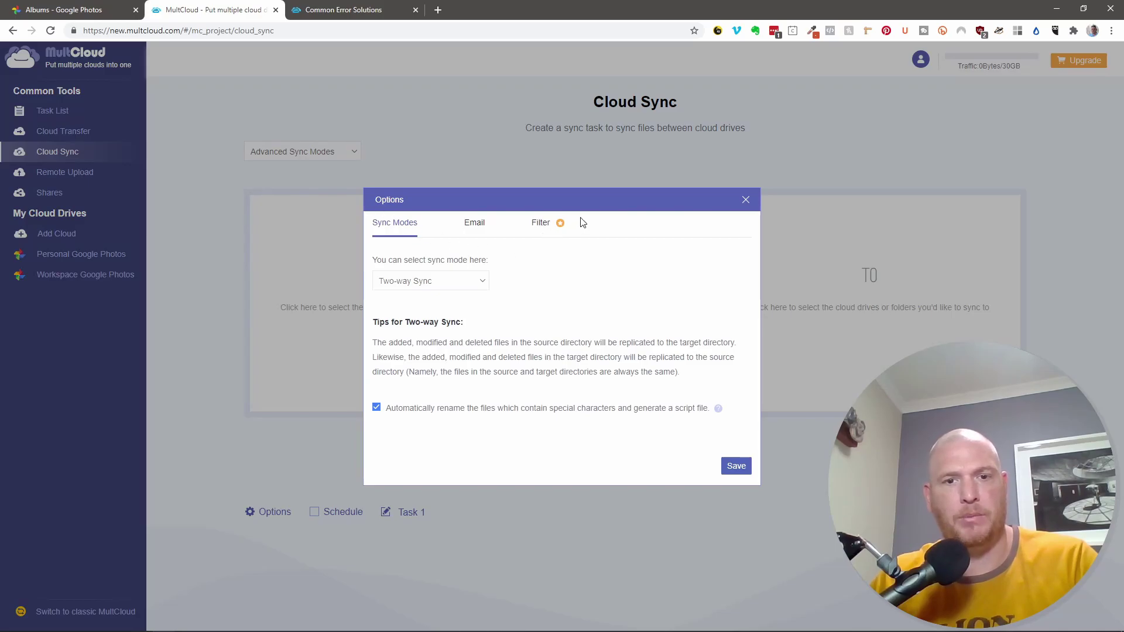
left_click(746, 202)
left_click(304, 151)
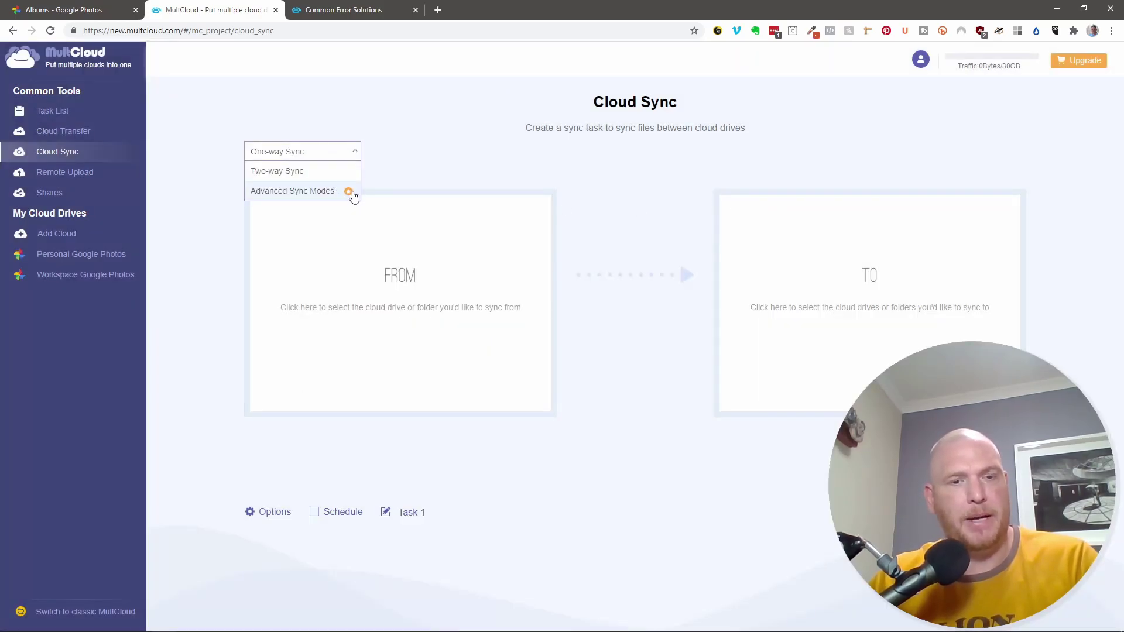
left_click(300, 151)
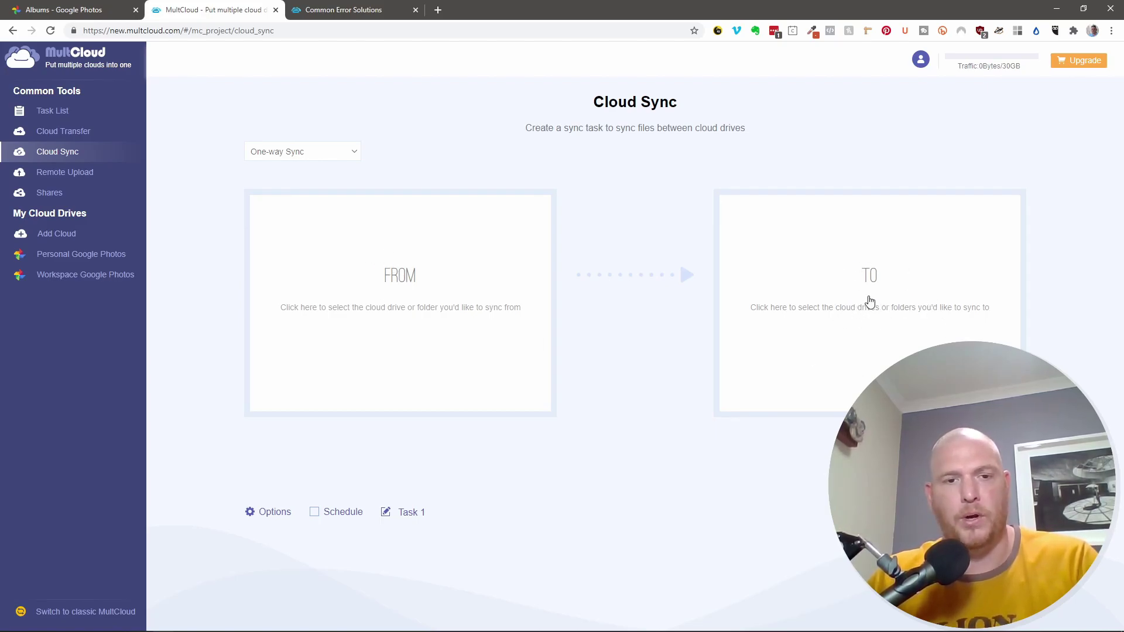
Choose Personal Google Photos\Photos as the FROM folder and Workspace Google Photos\Photos as the TO folder
left_click(382, 296)
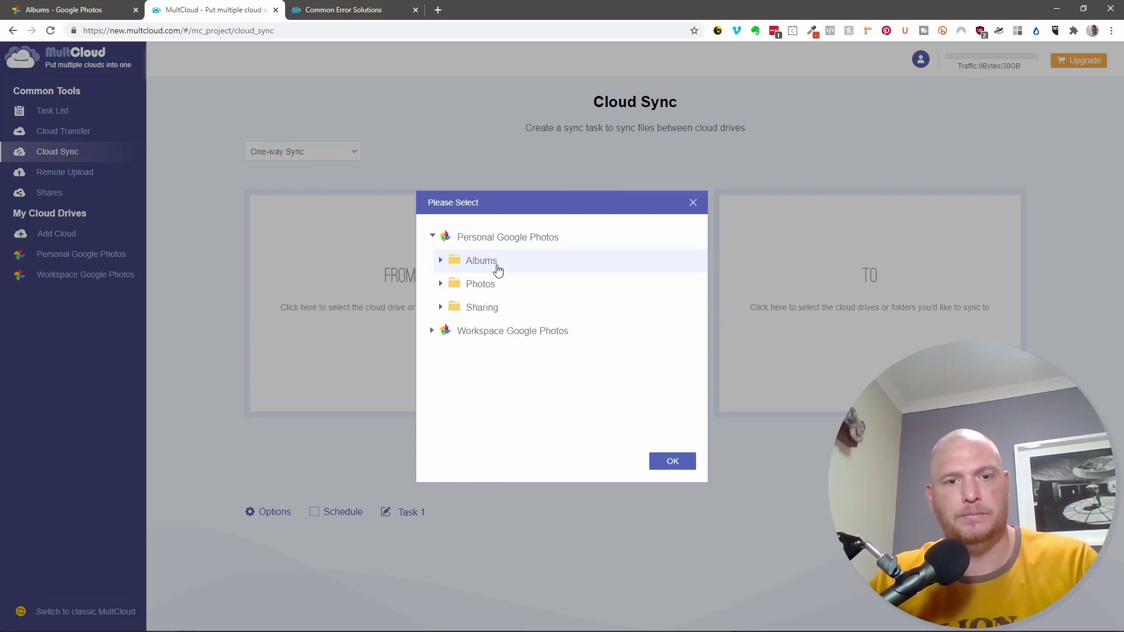
left_click(679, 464)
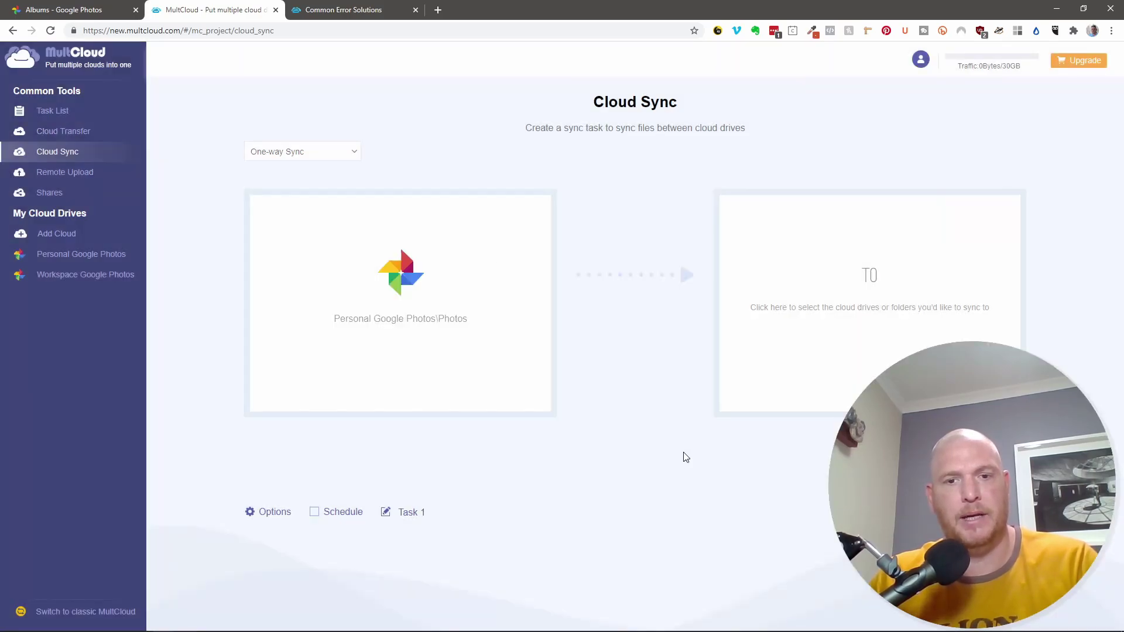
left_click(834, 306)
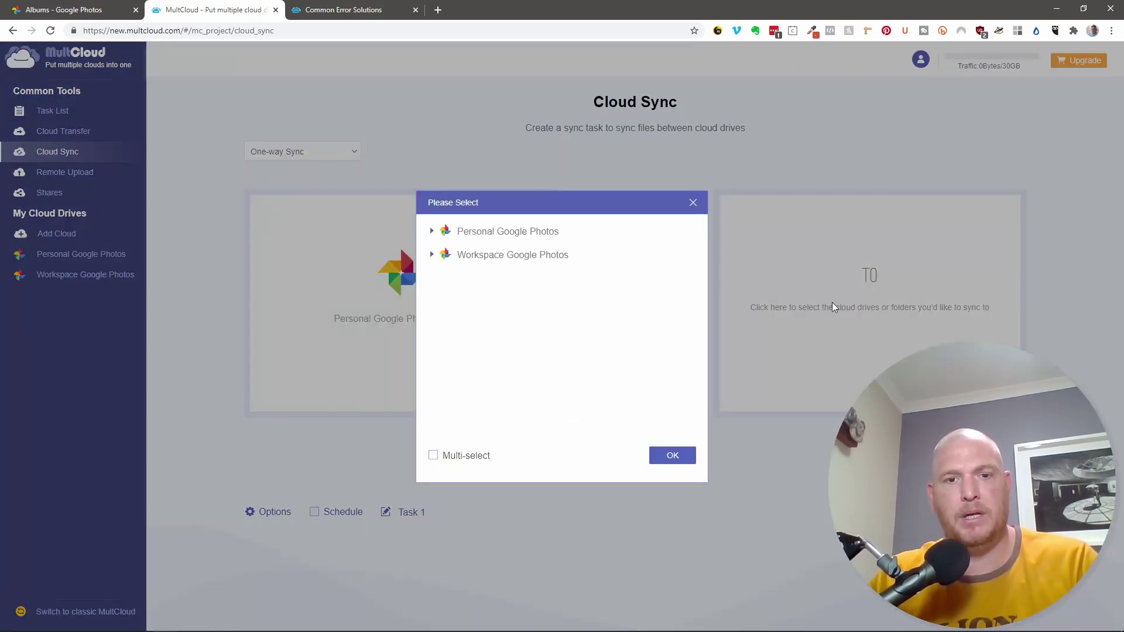
left_click(431, 254)
left_click(489, 302)
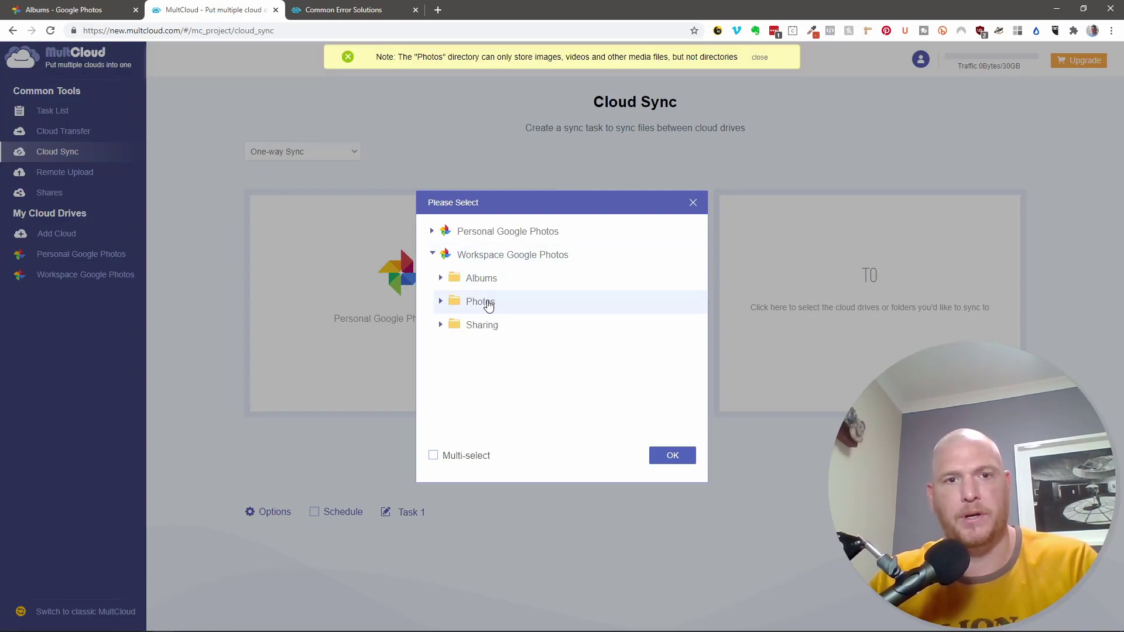
left_click_drag(396, 61, 592, 61)
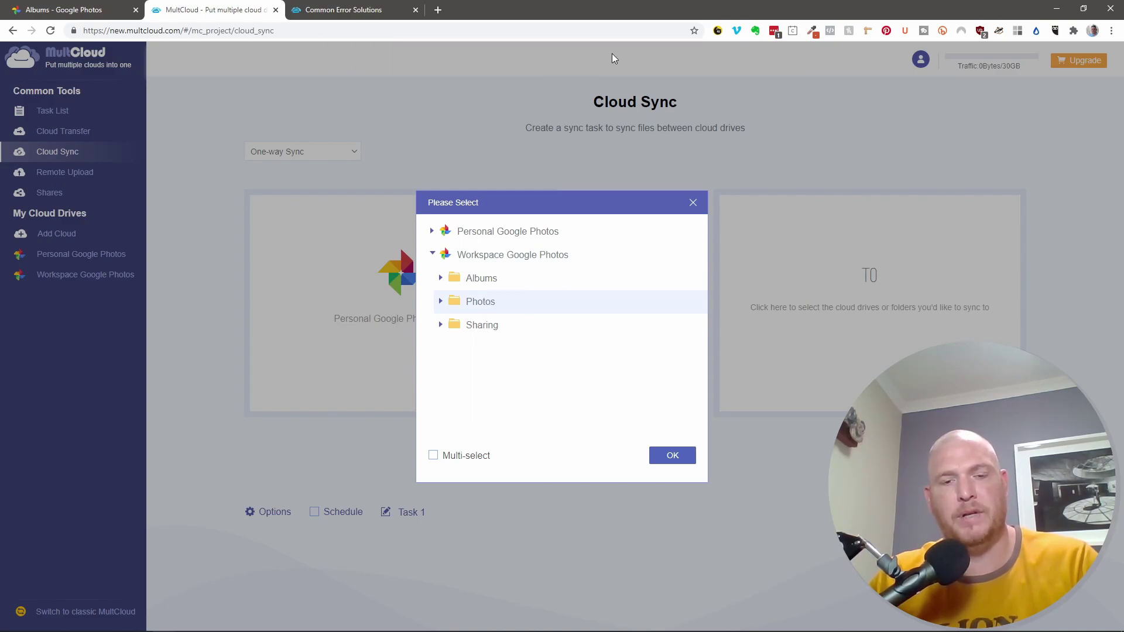
left_click(499, 303)
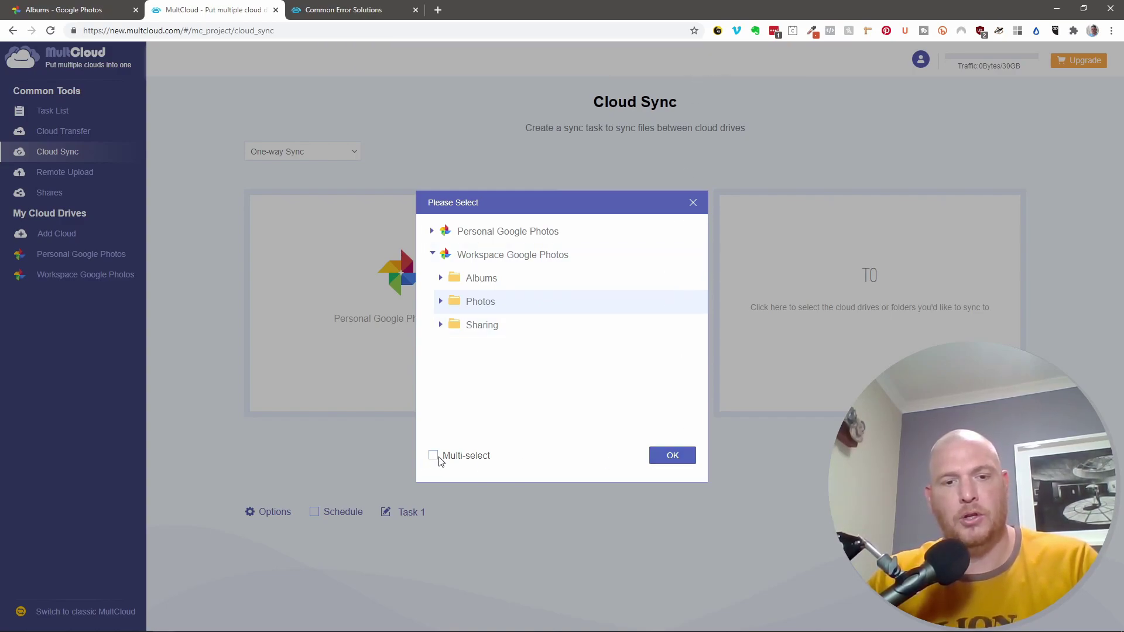
left_click(489, 326)
left_click(491, 282)
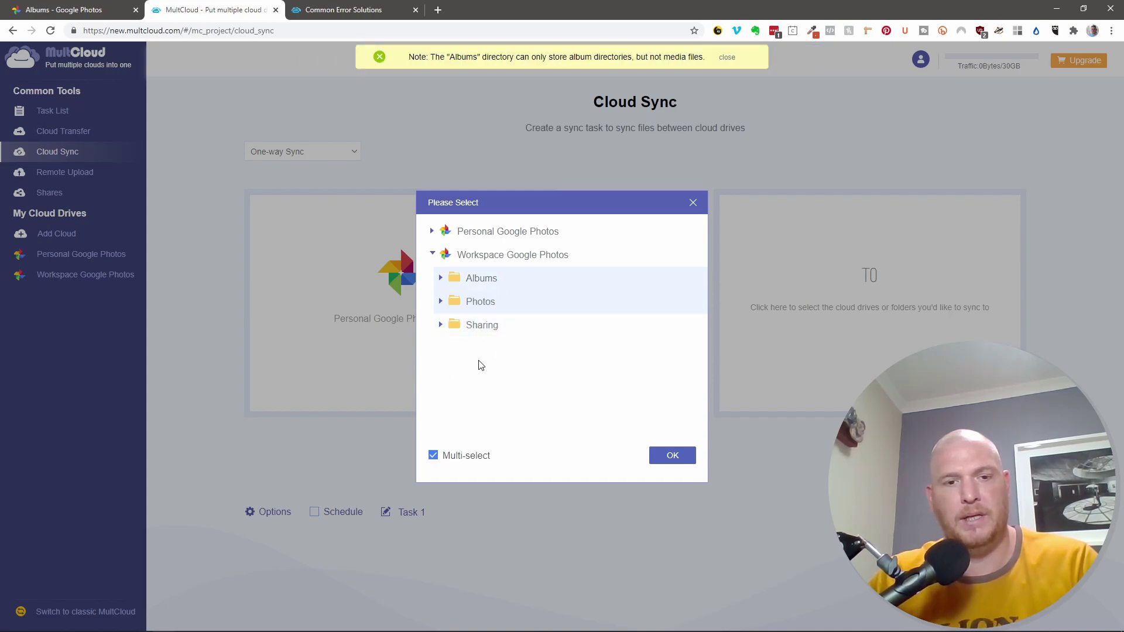
left_click(440, 279)
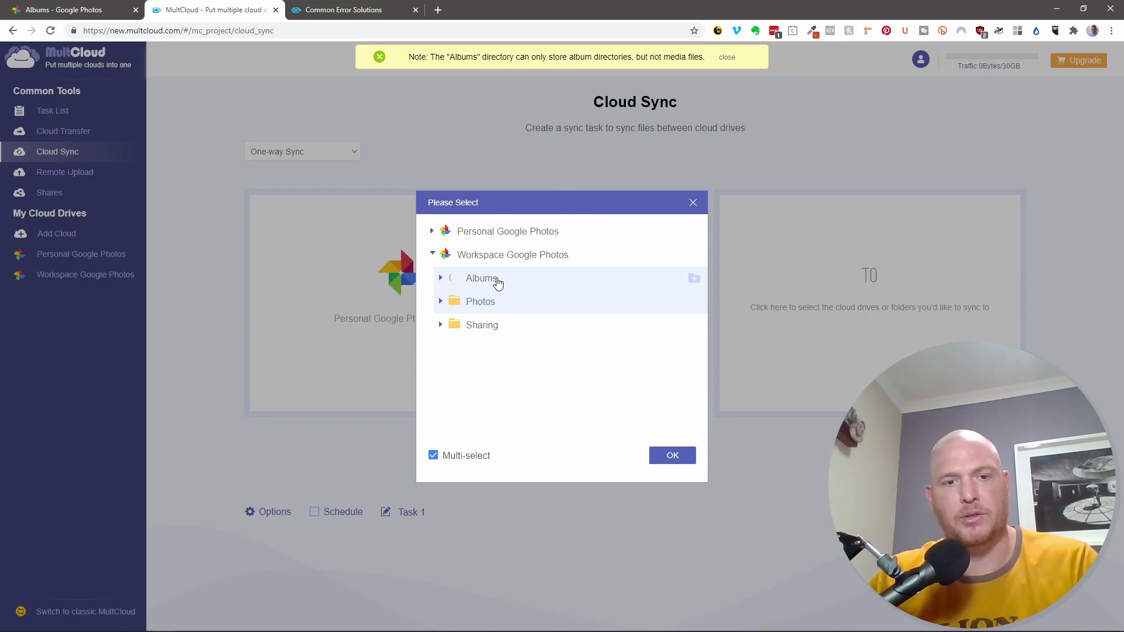
left_click(673, 455)
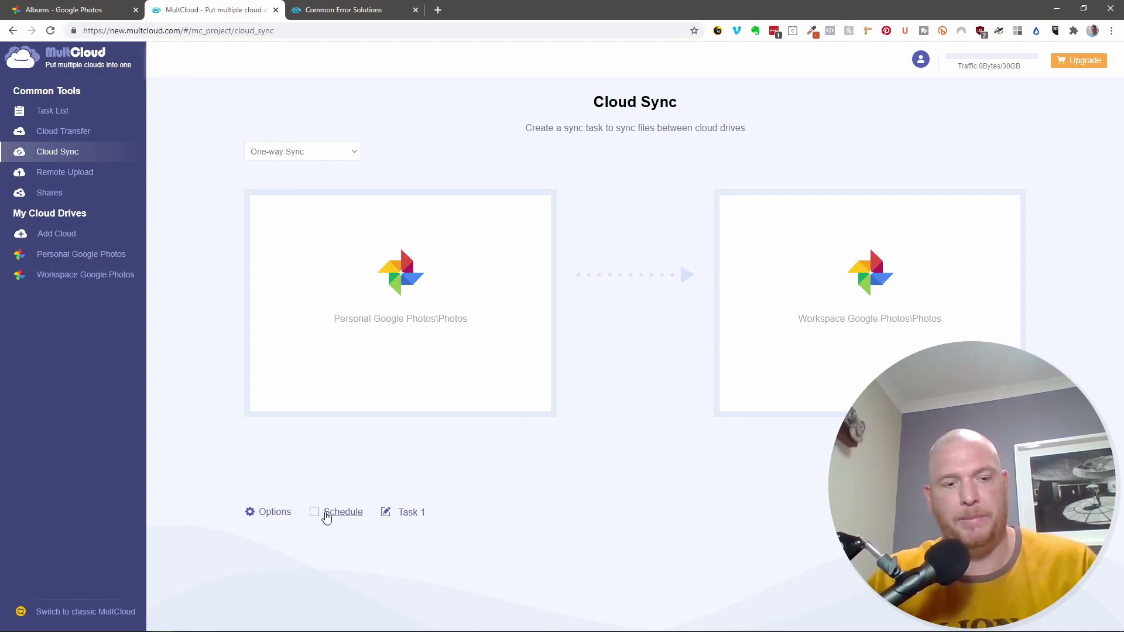
Check the Daily and Weekly schedule choices, leave the task unscheduled, and open its sync options
left_click(314, 513)
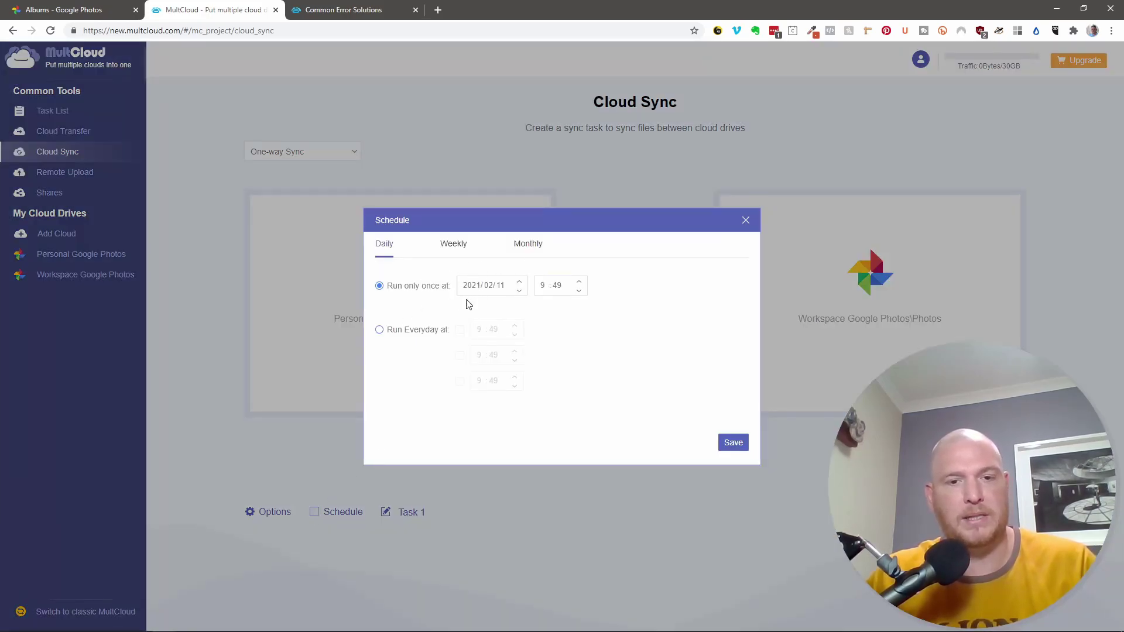
left_click(450, 243)
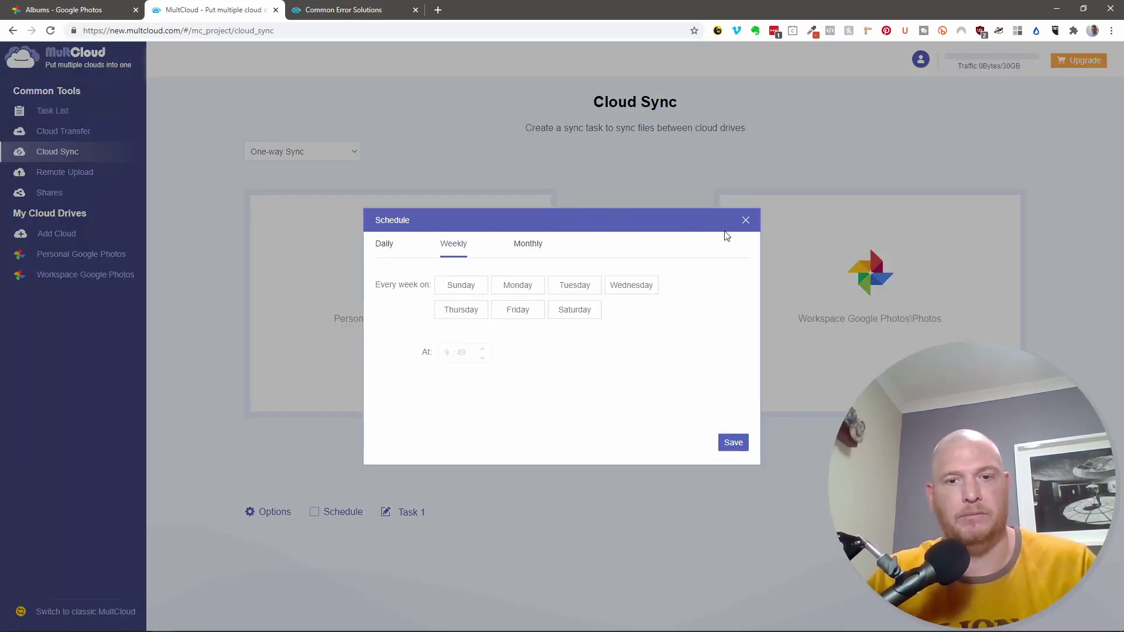
left_click(745, 222)
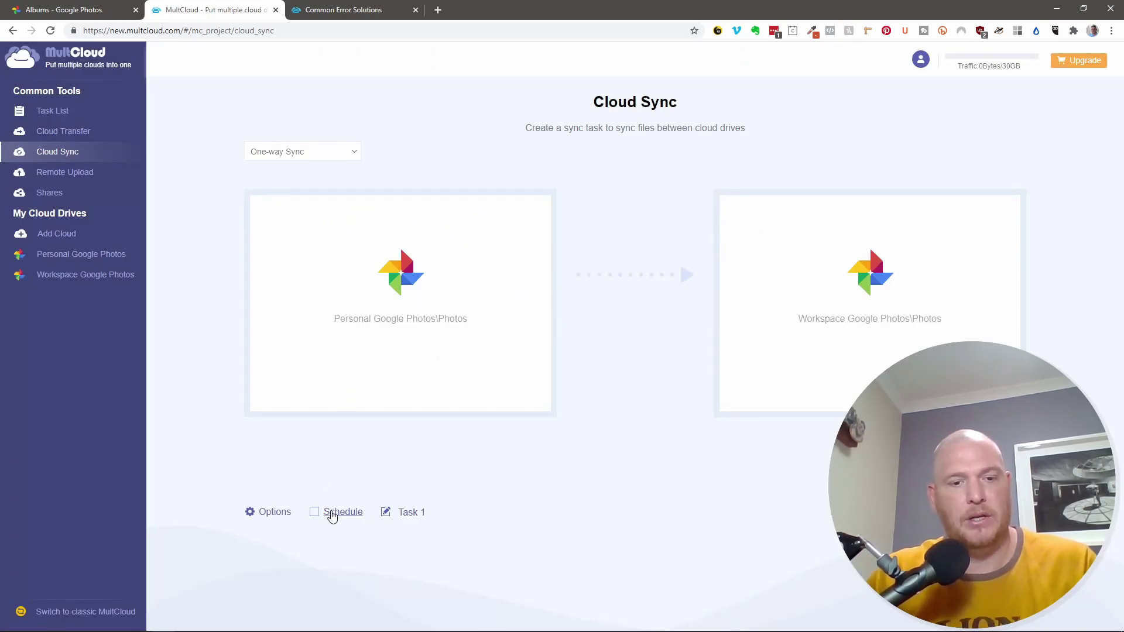
left_click(284, 516)
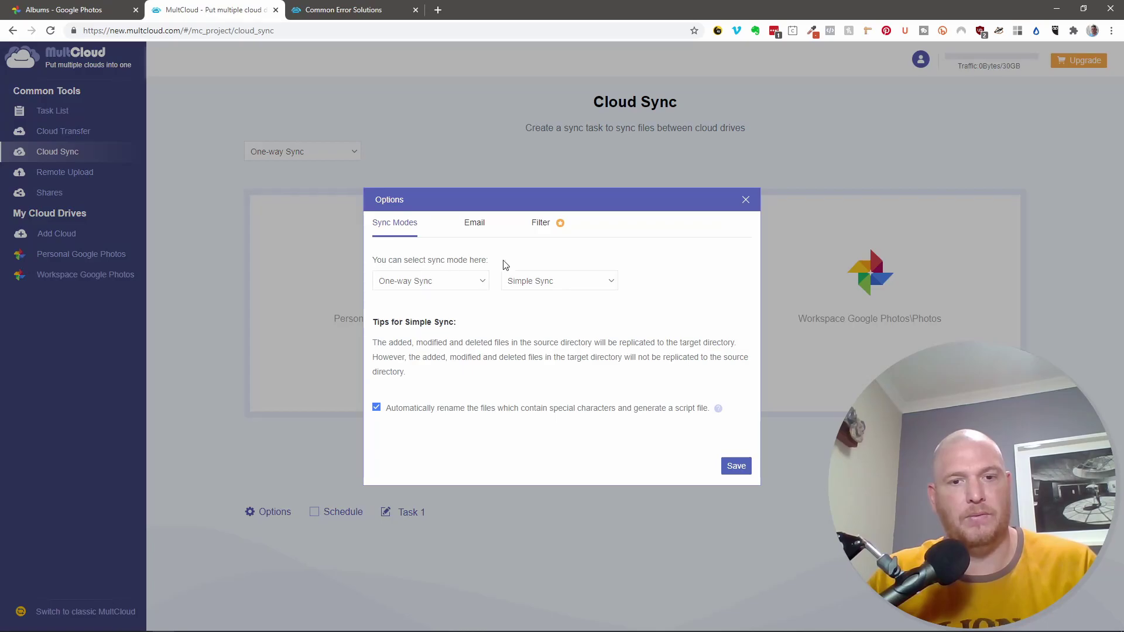
Try Two-way Sync and Update Sync, then set the task back to One-way Simple Sync
left_click(746, 201)
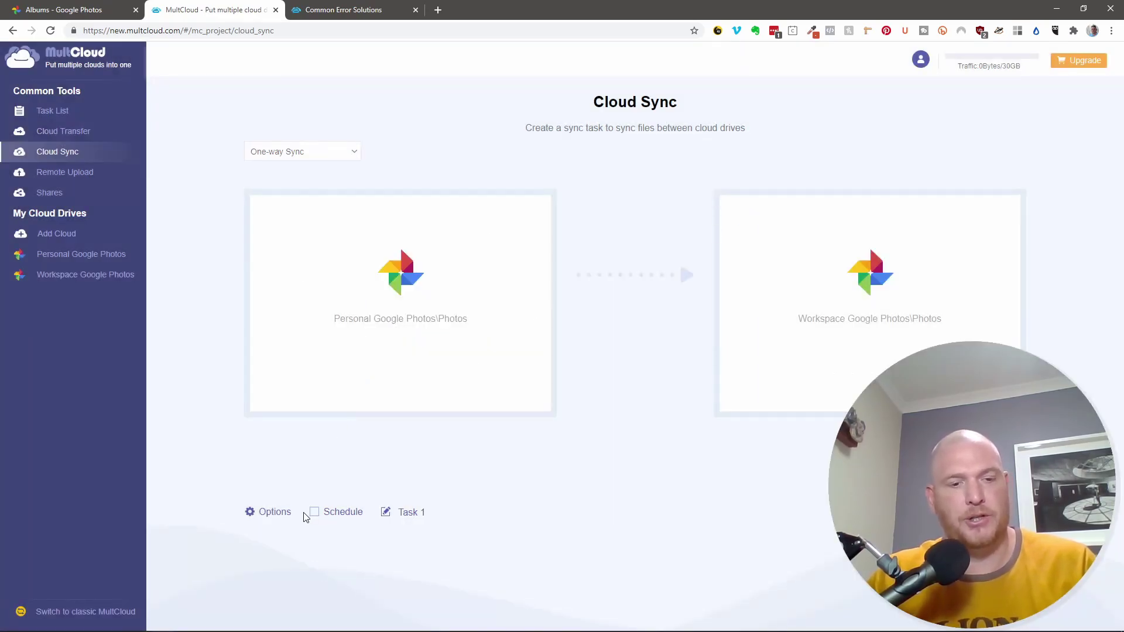
left_click(271, 515)
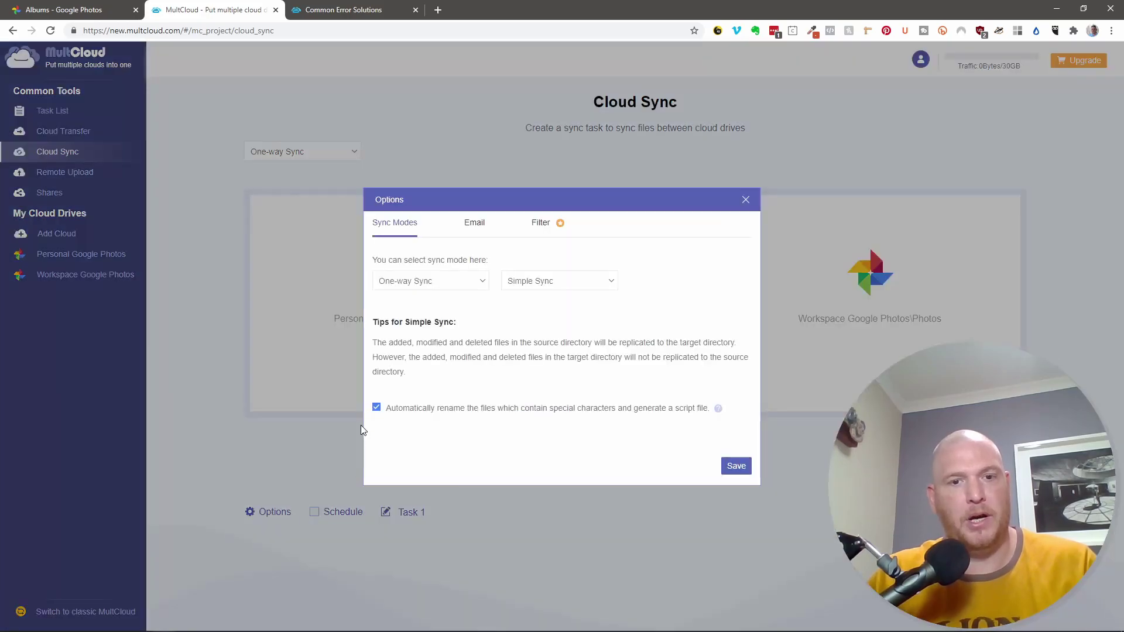
left_click(456, 282)
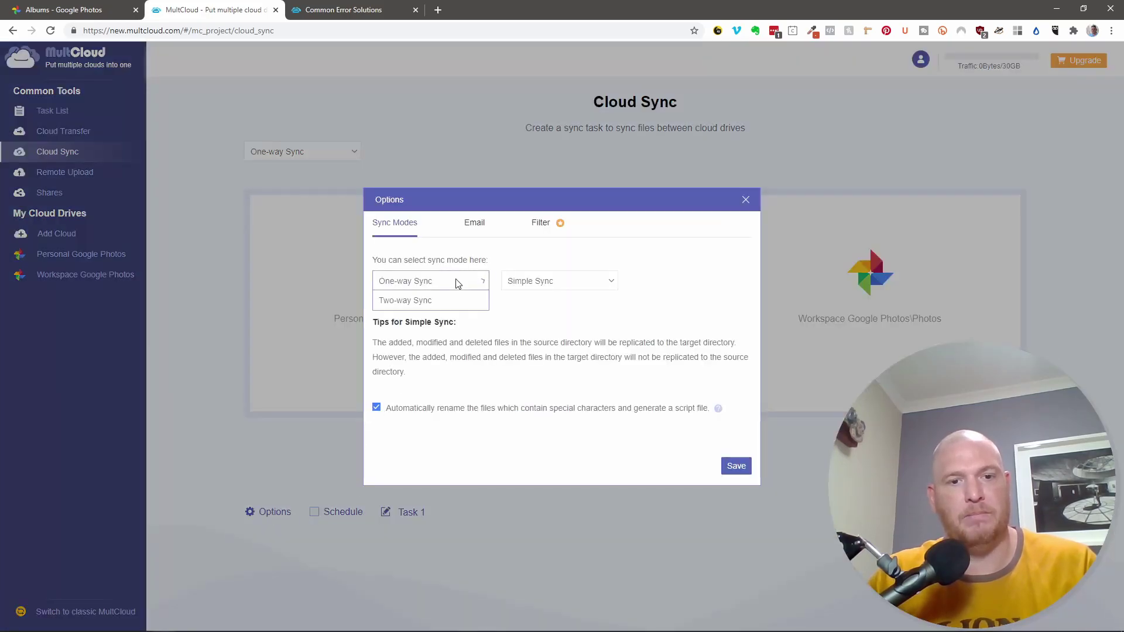
left_click(427, 300)
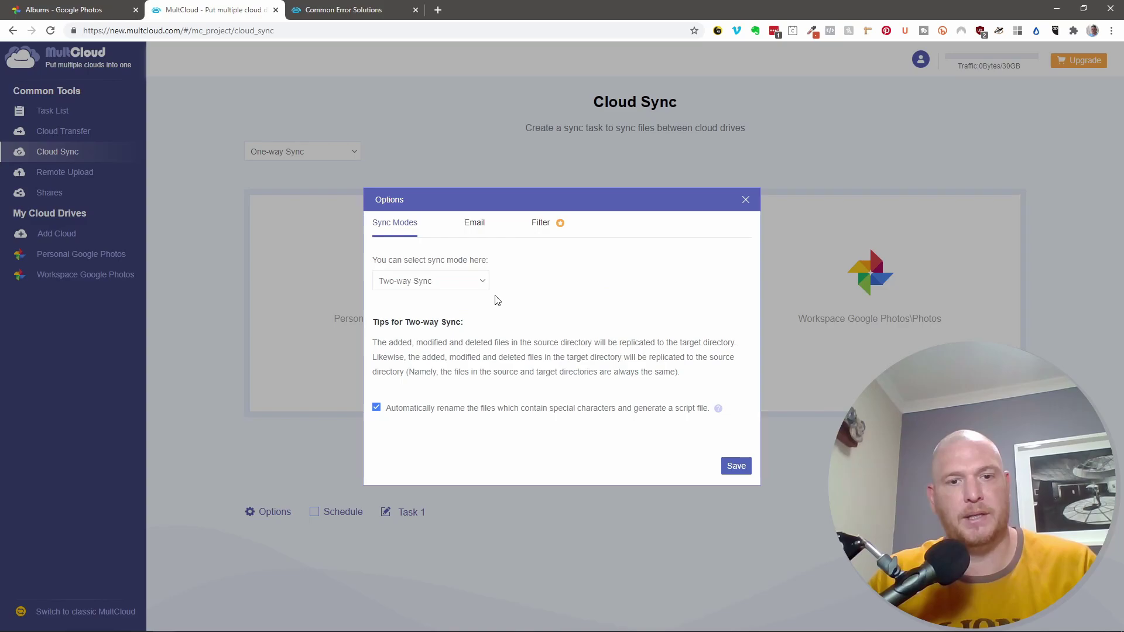
left_click(462, 284)
left_click(424, 300)
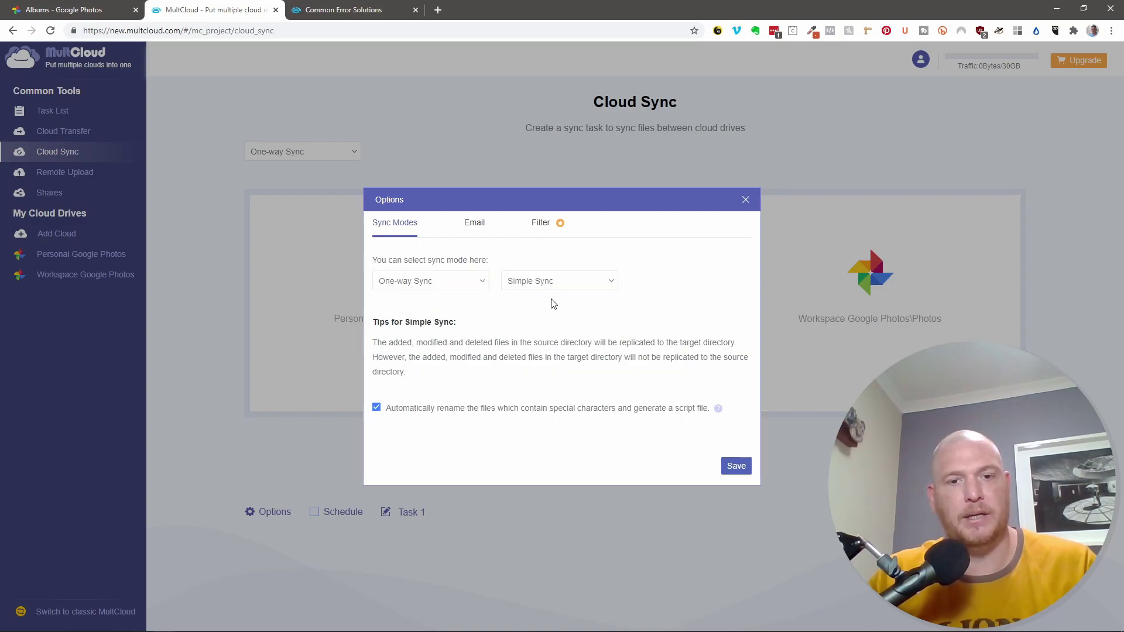
left_click(559, 282)
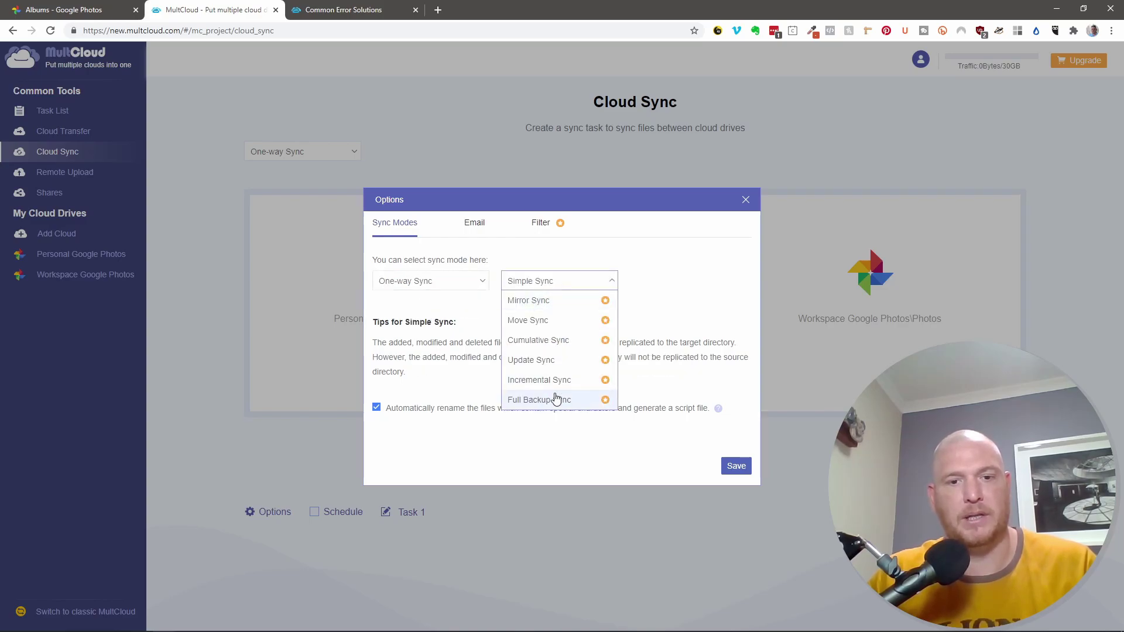
left_click(553, 360)
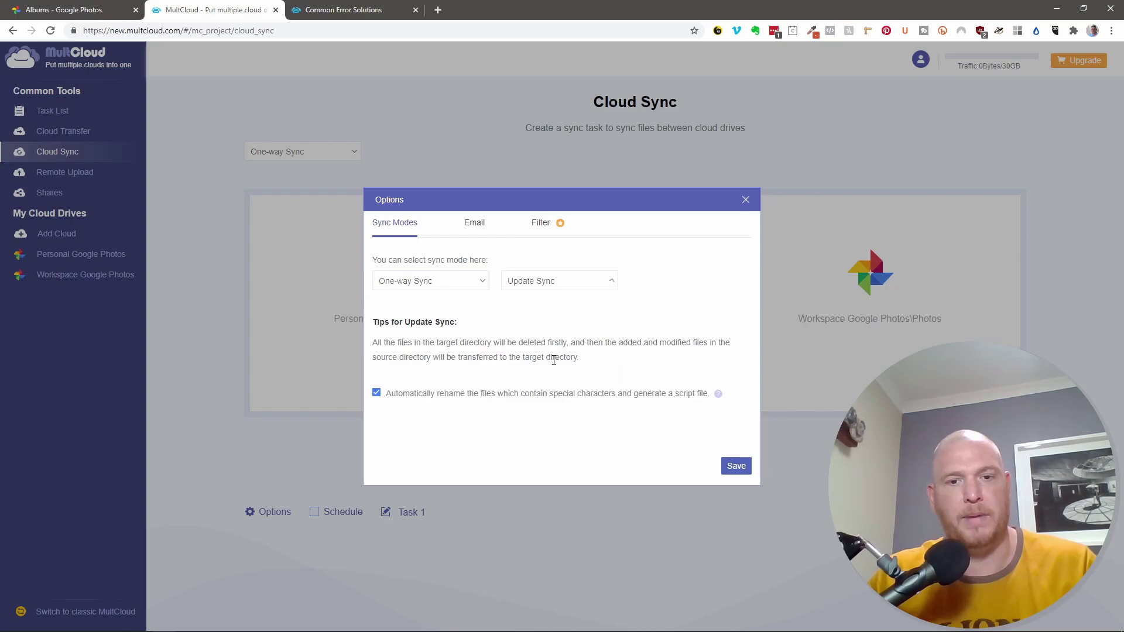
left_click(549, 283)
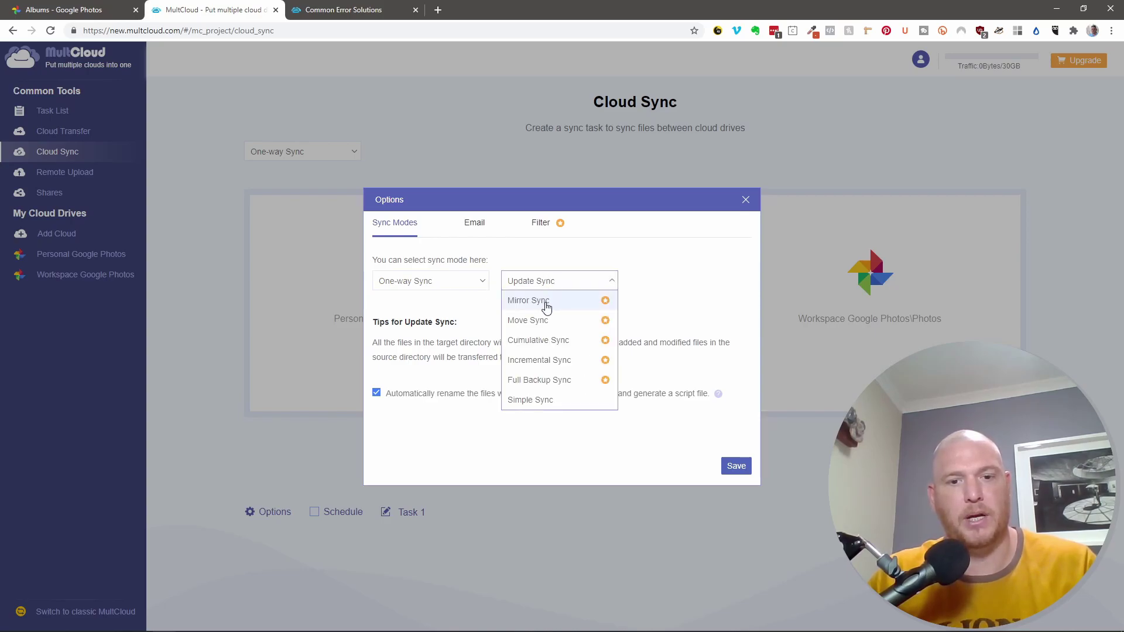
left_click(546, 398)
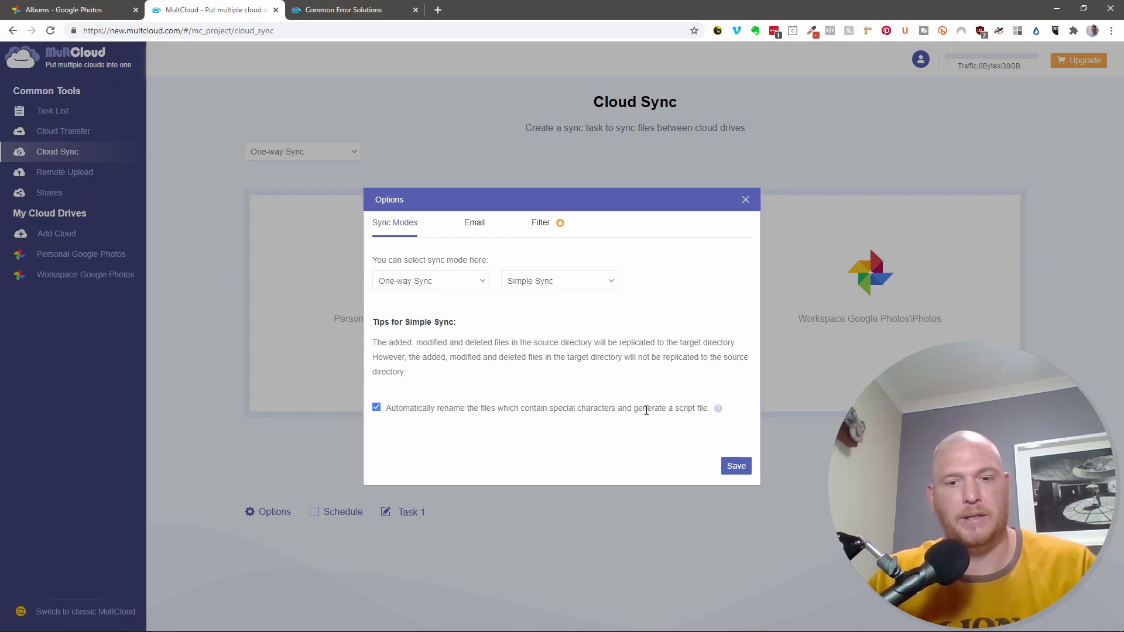
Enable email notification on task completion, correct the notification address, and save the options
mouse_move(717, 410)
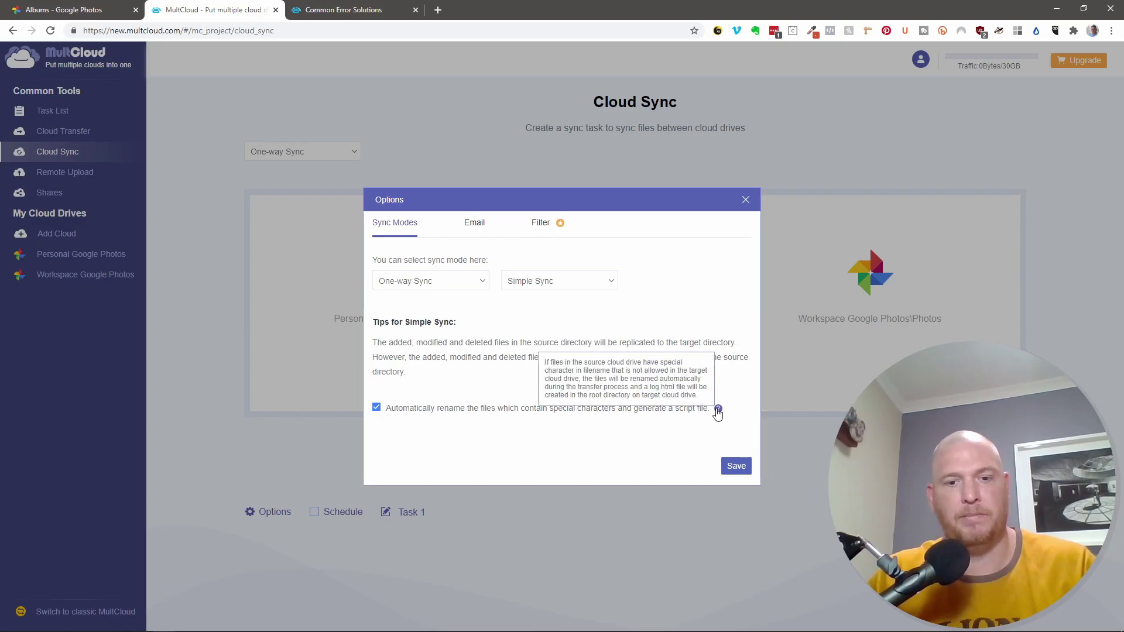
left_click(469, 222)
left_click(429, 262)
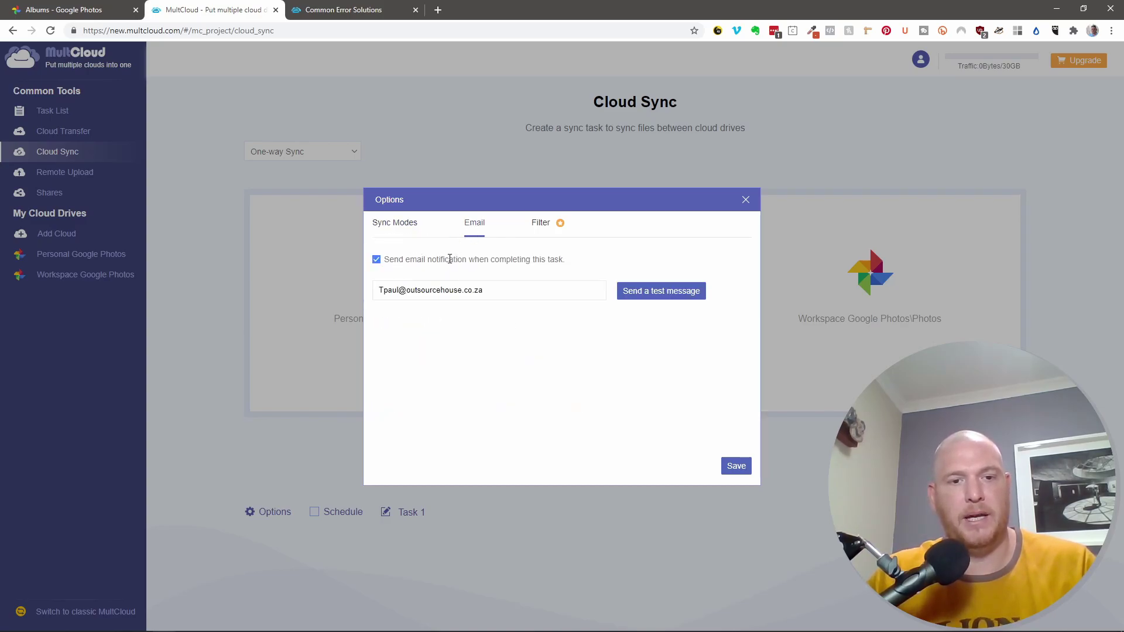
left_click(382, 290)
key("BackSpace")
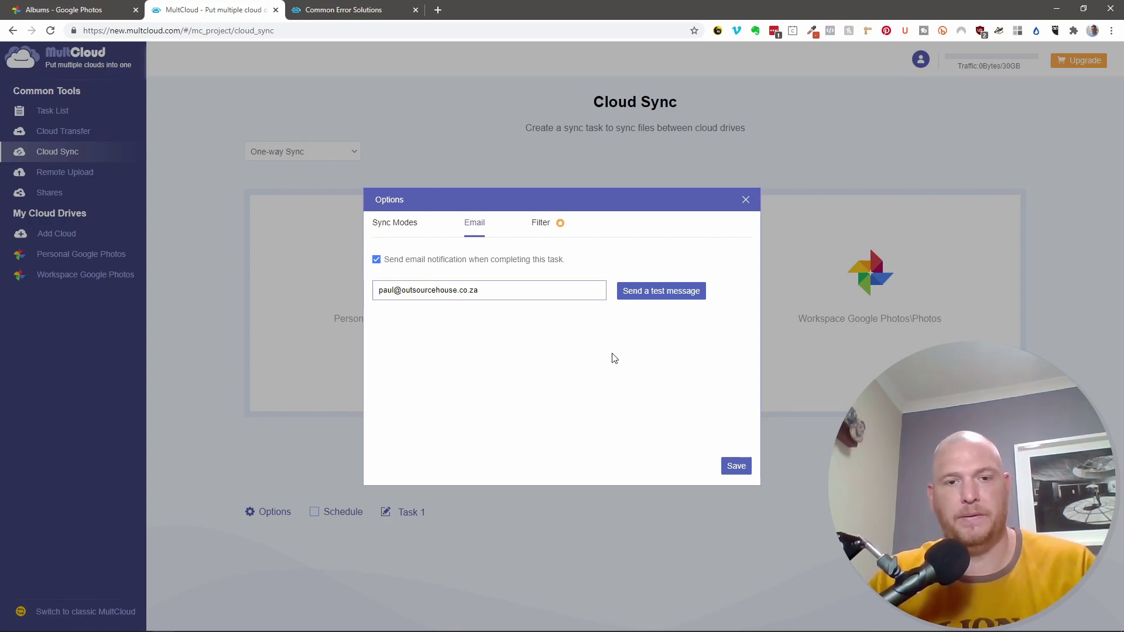
left_click(540, 225)
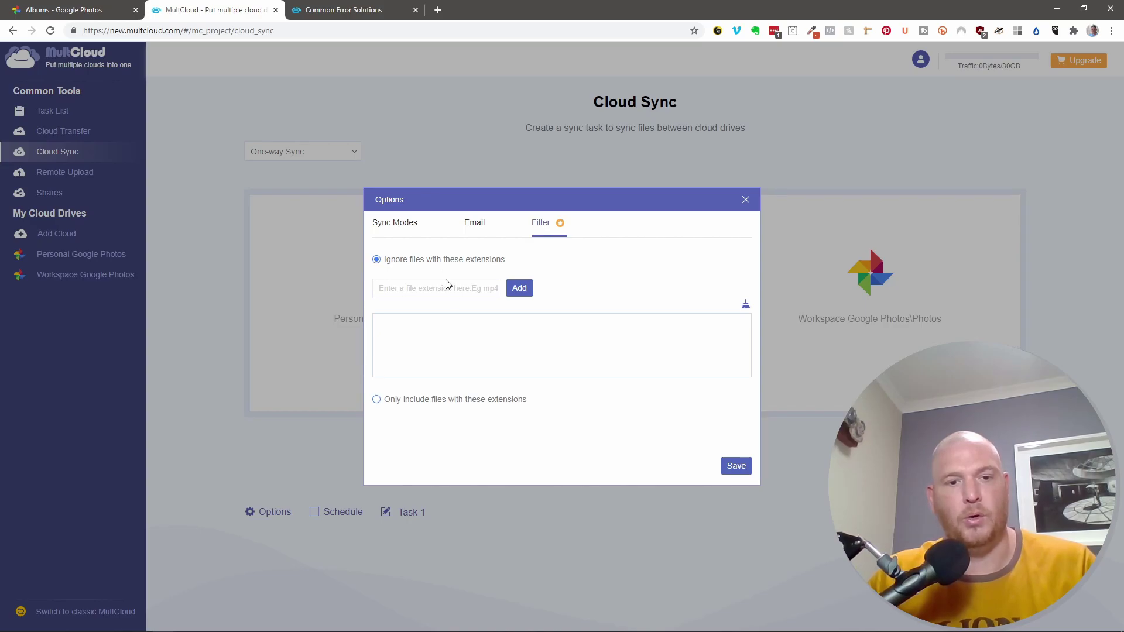
left_click(477, 224)
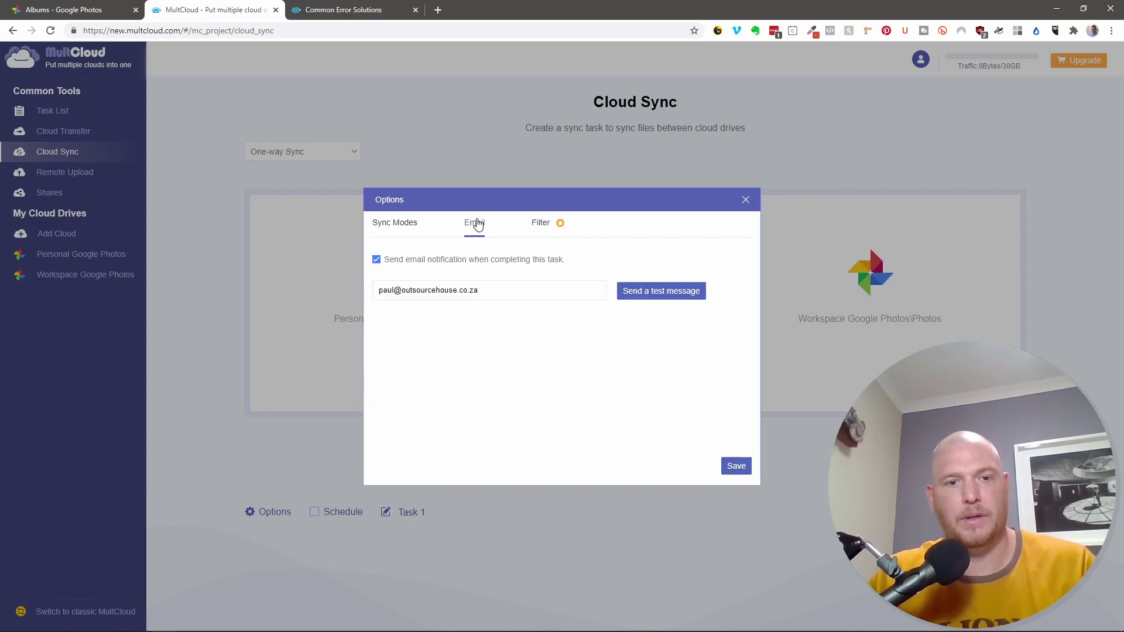
left_click(394, 224)
left_click(735, 466)
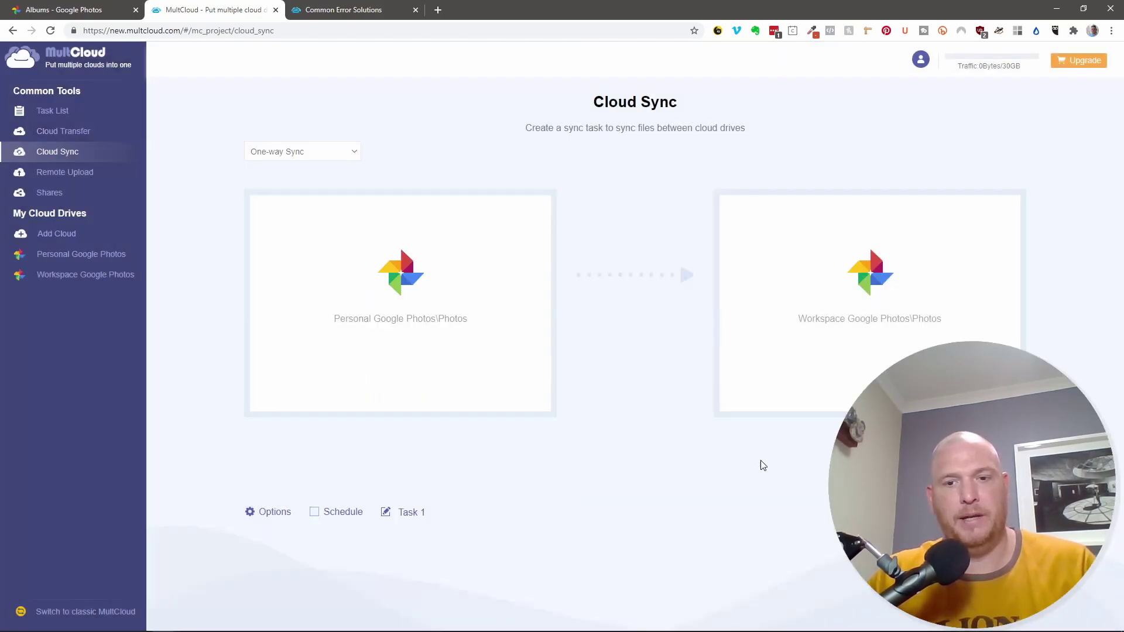
Rename the sync task to 'Photos to Photos' and watch it run in the Task List
left_click(413, 513)
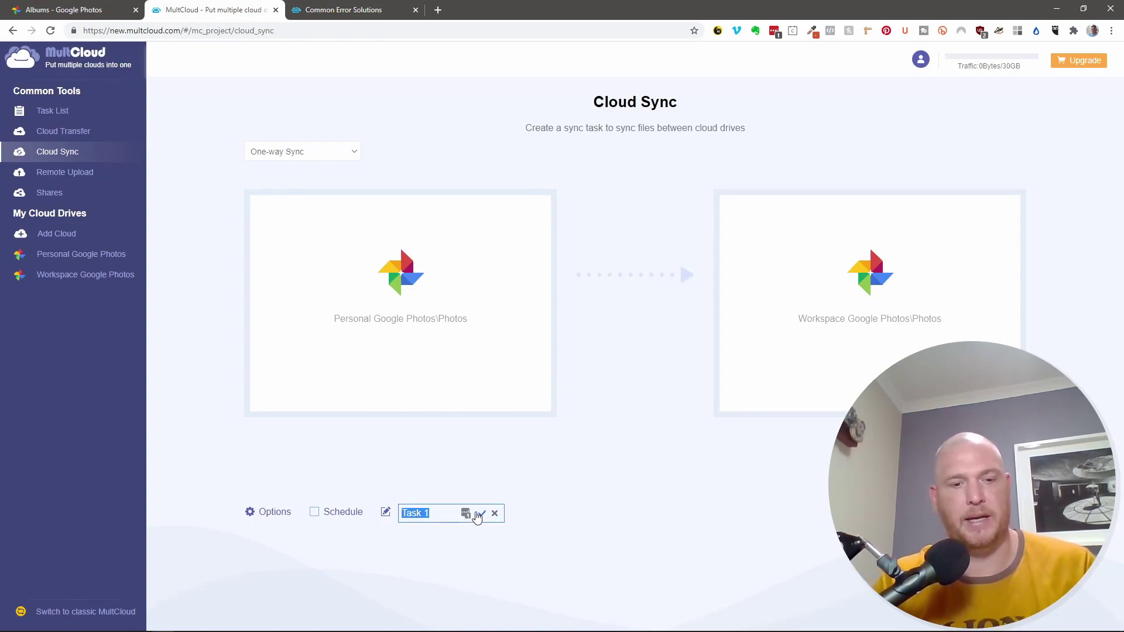
type("Photos")
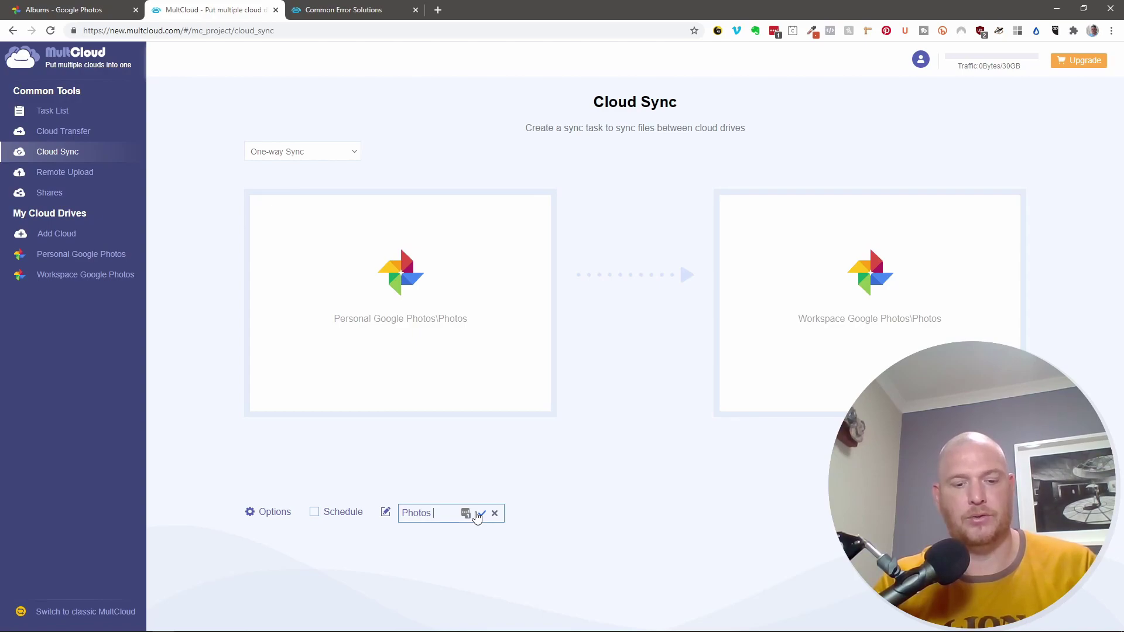
type(" to Photos")
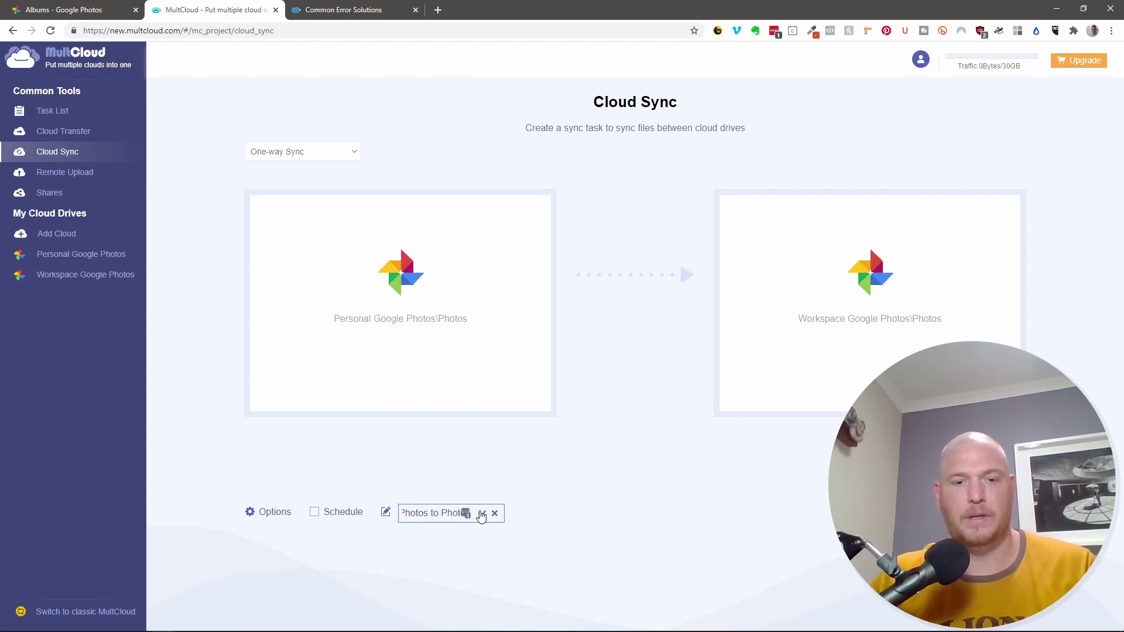
left_click(481, 514)
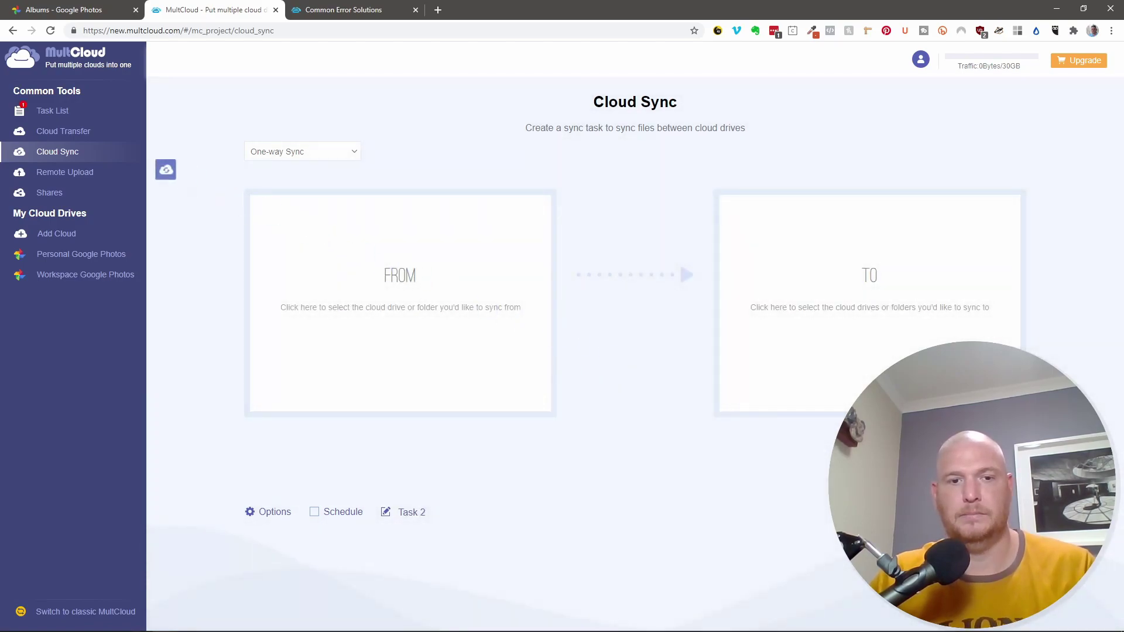
left_click(67, 116)
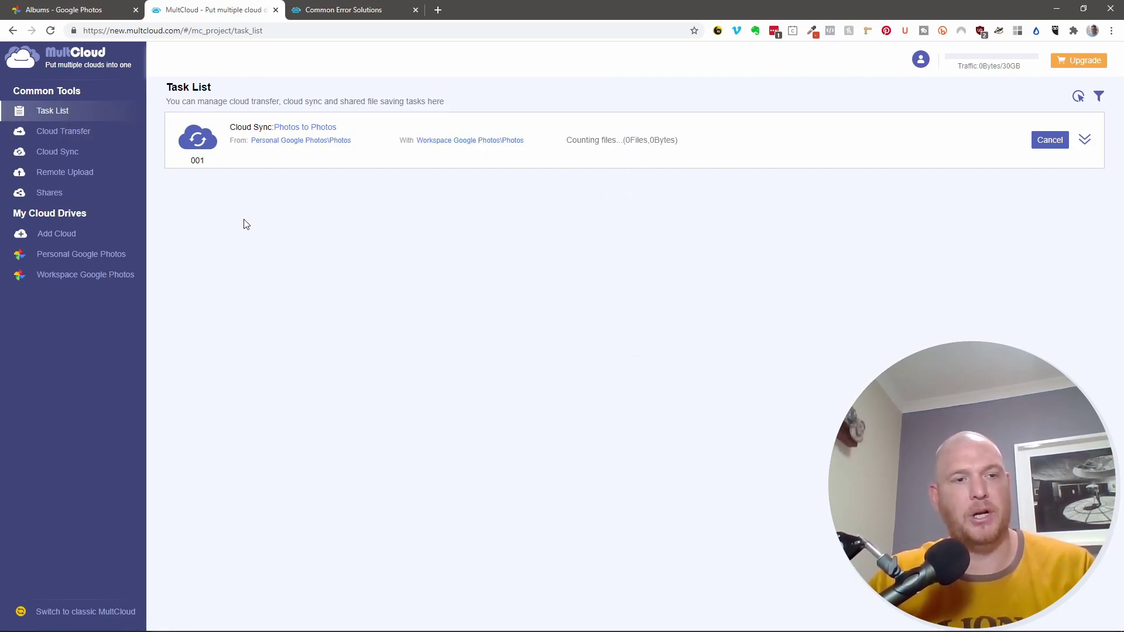
Start a new sync from Personal Google Photos\Albums to Workspace Google Photos\Albums
left_click(63, 151)
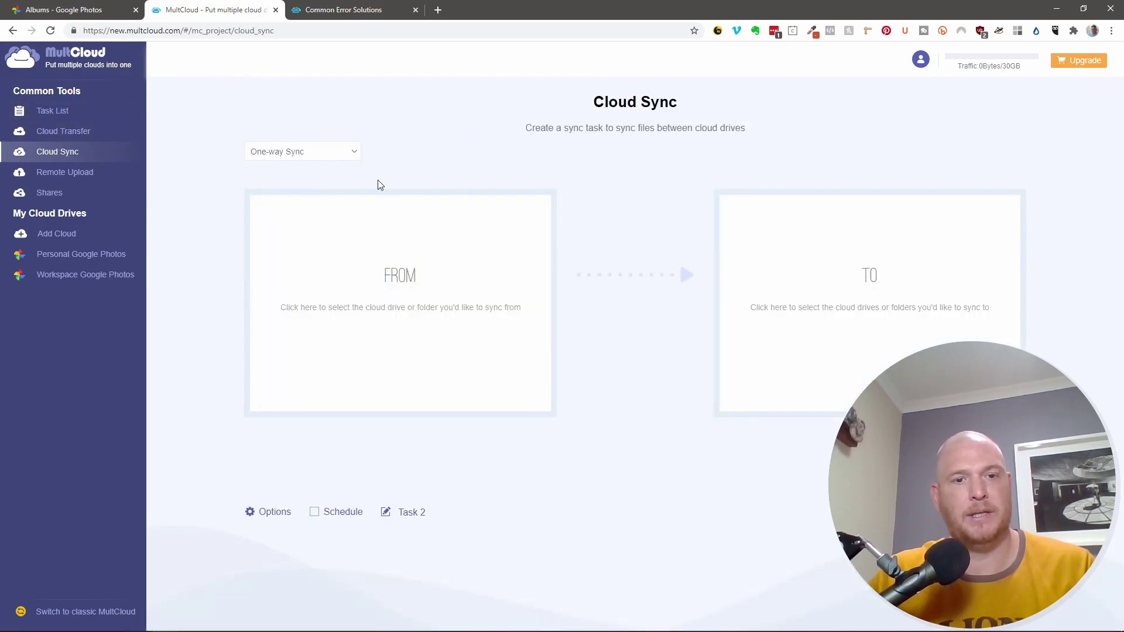
left_click(422, 284)
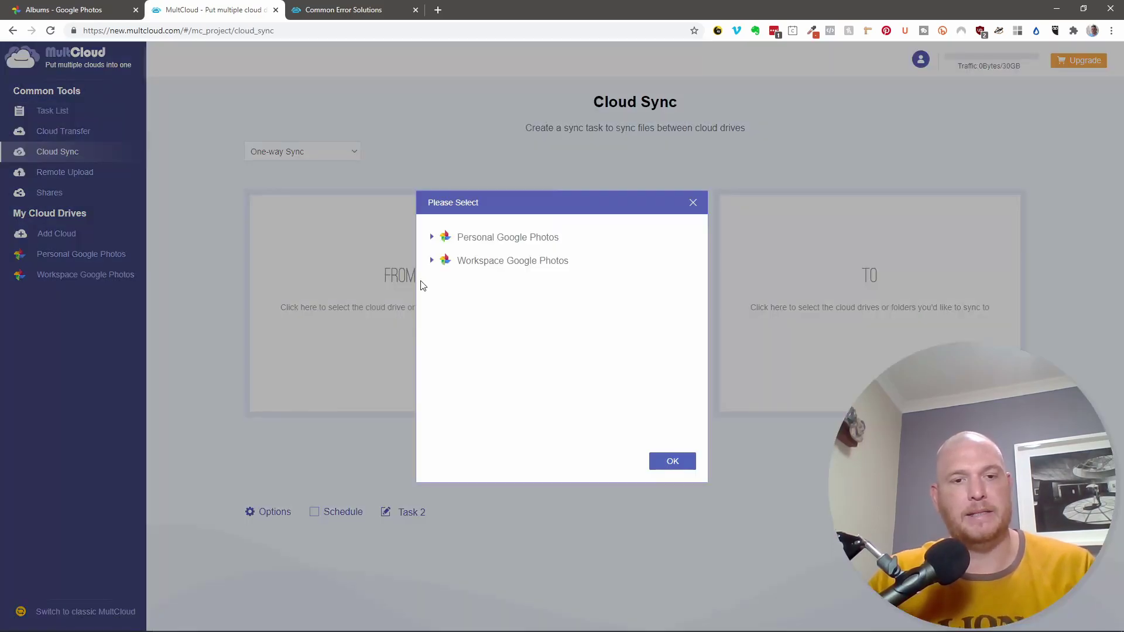
left_click(432, 237)
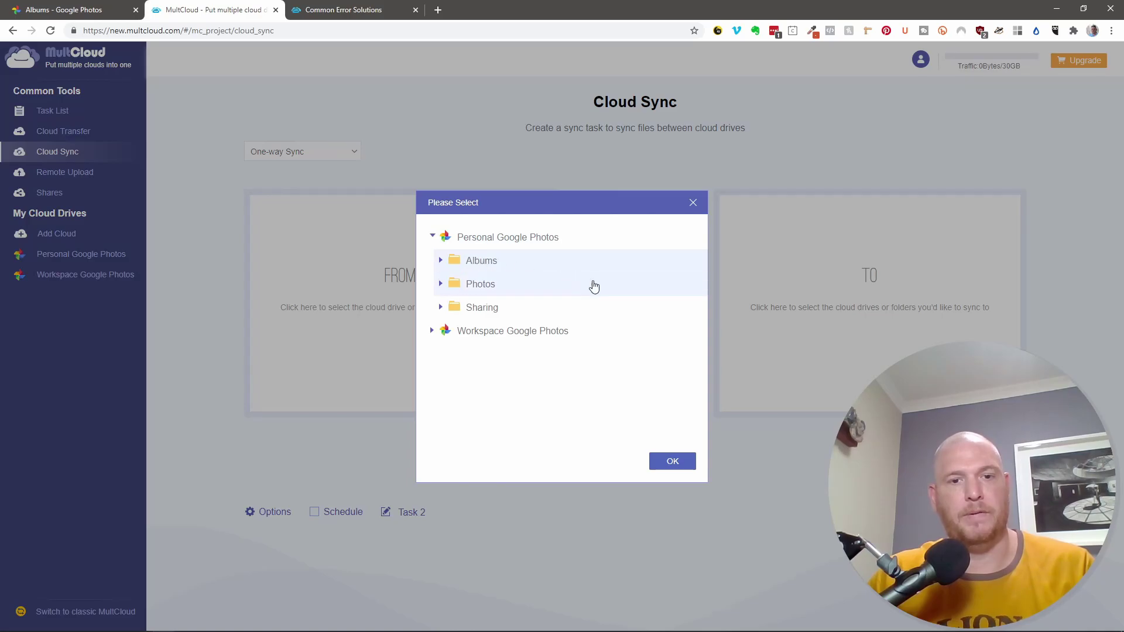
left_click(672, 462)
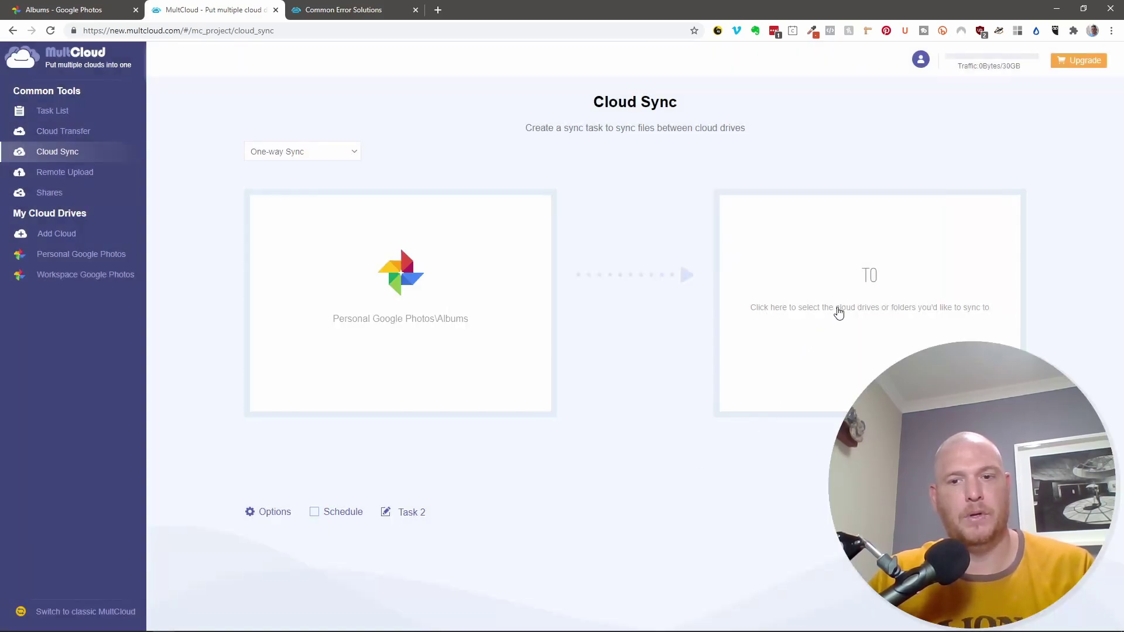
left_click(839, 313)
left_click(432, 255)
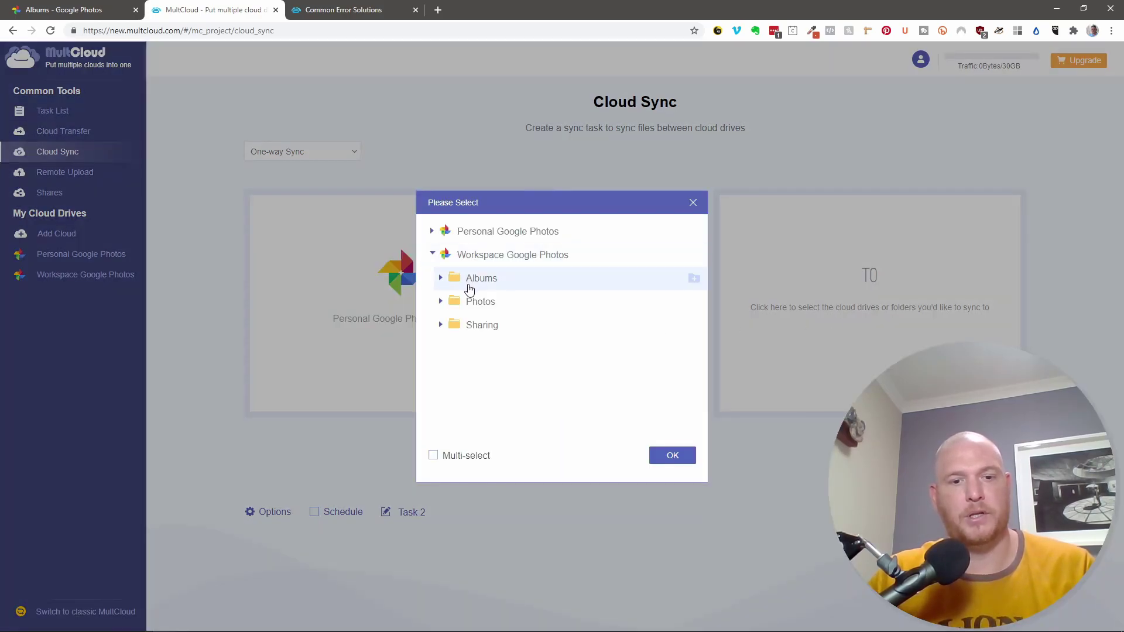
left_click(469, 287)
left_click(673, 456)
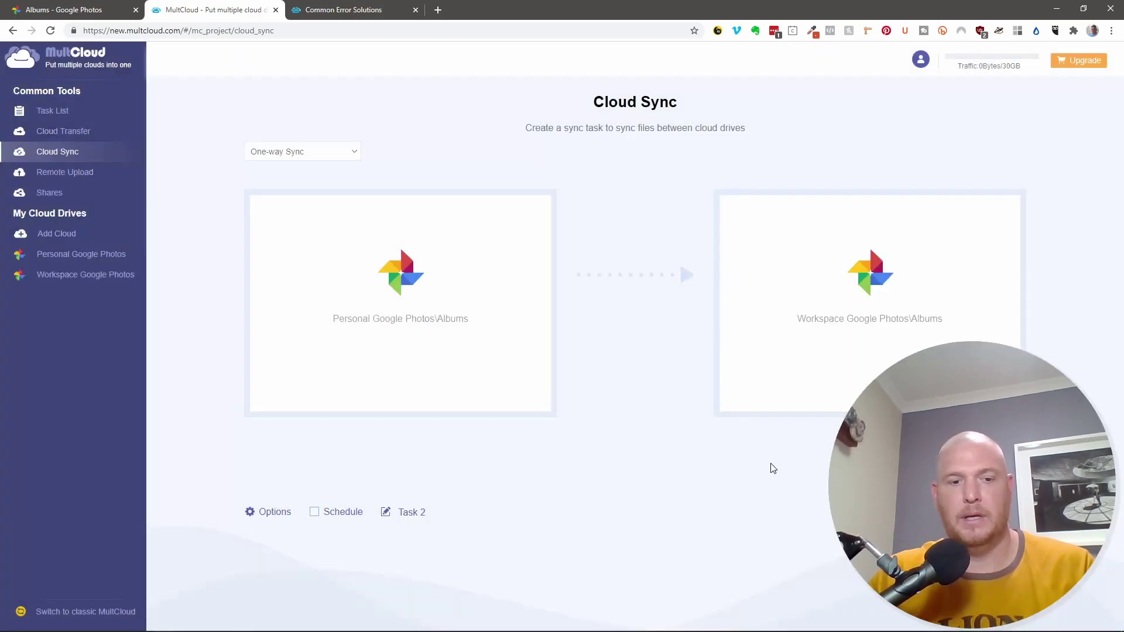
Turn on email notification for task completion in the sync options
left_click(274, 513)
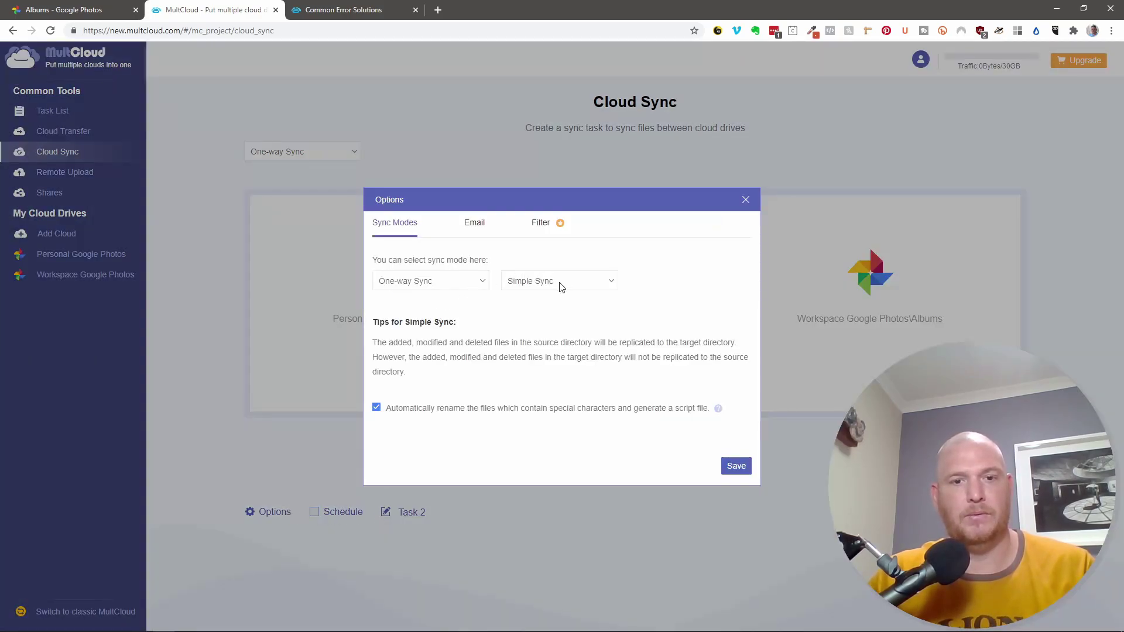
left_click(477, 231)
left_click(377, 260)
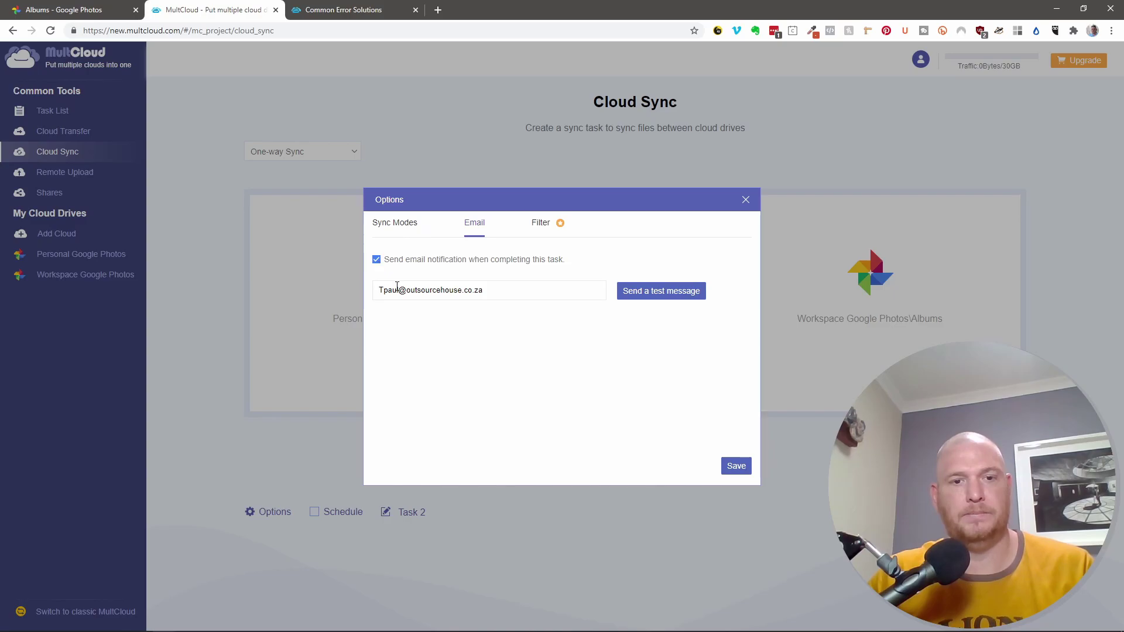
left_click(736, 466)
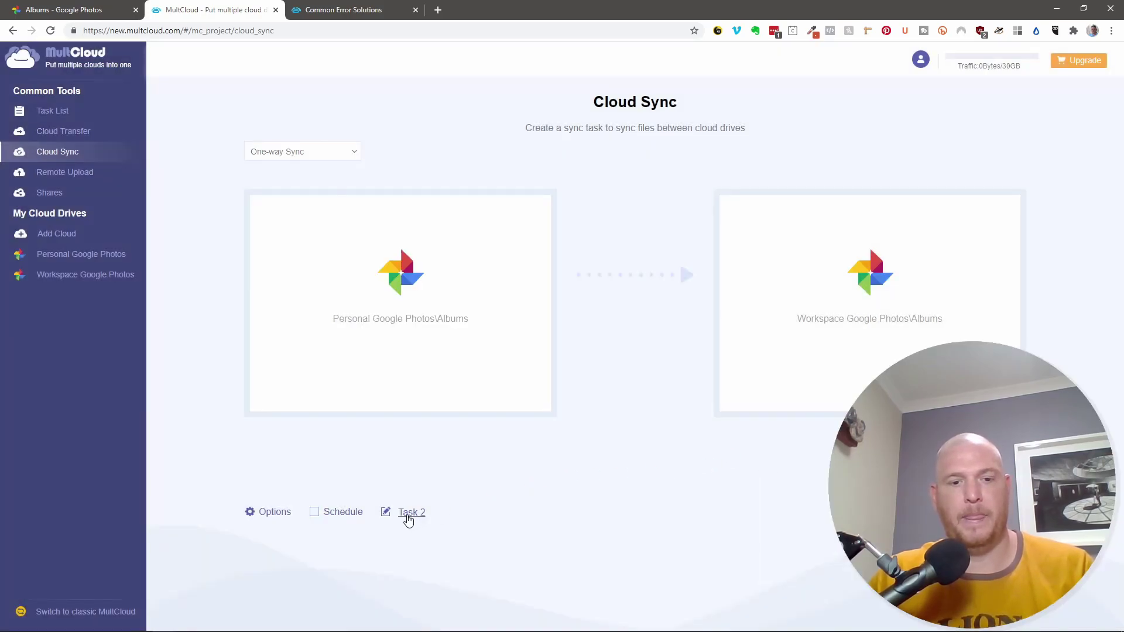
Name the task 'Albums' and start the sync
left_click(410, 515)
type("Albums")
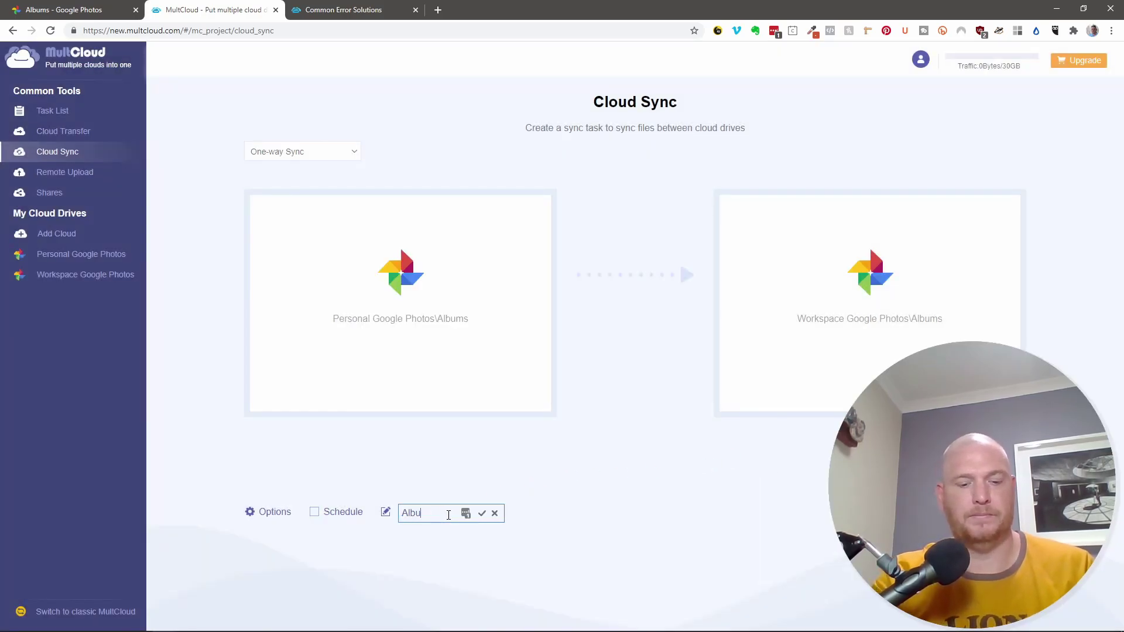
left_click(483, 514)
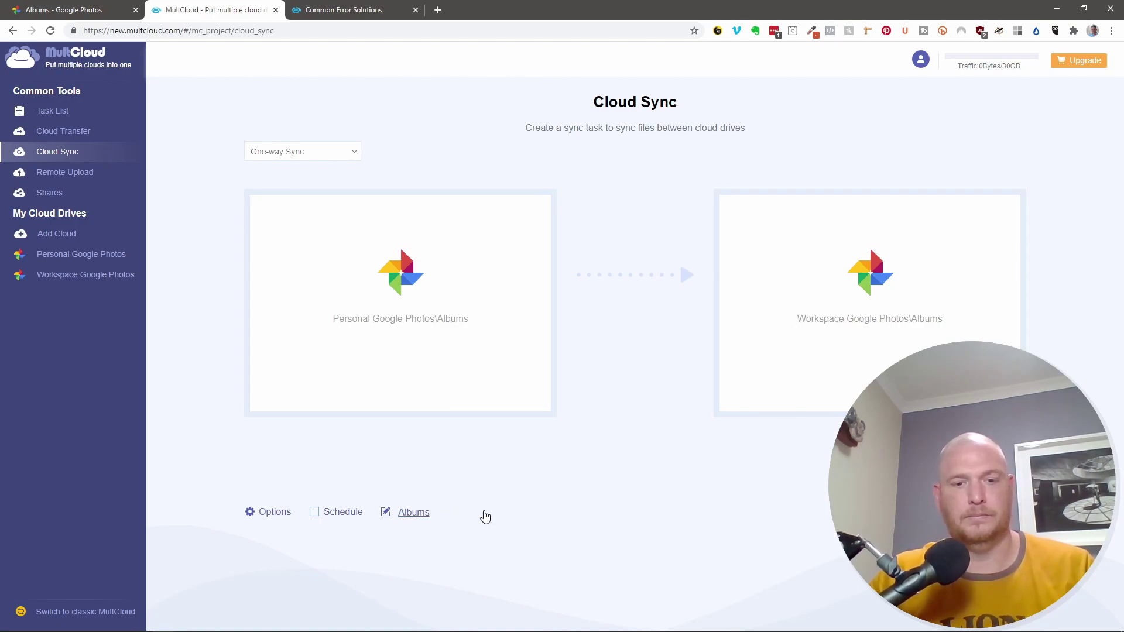
left_click(971, 512)
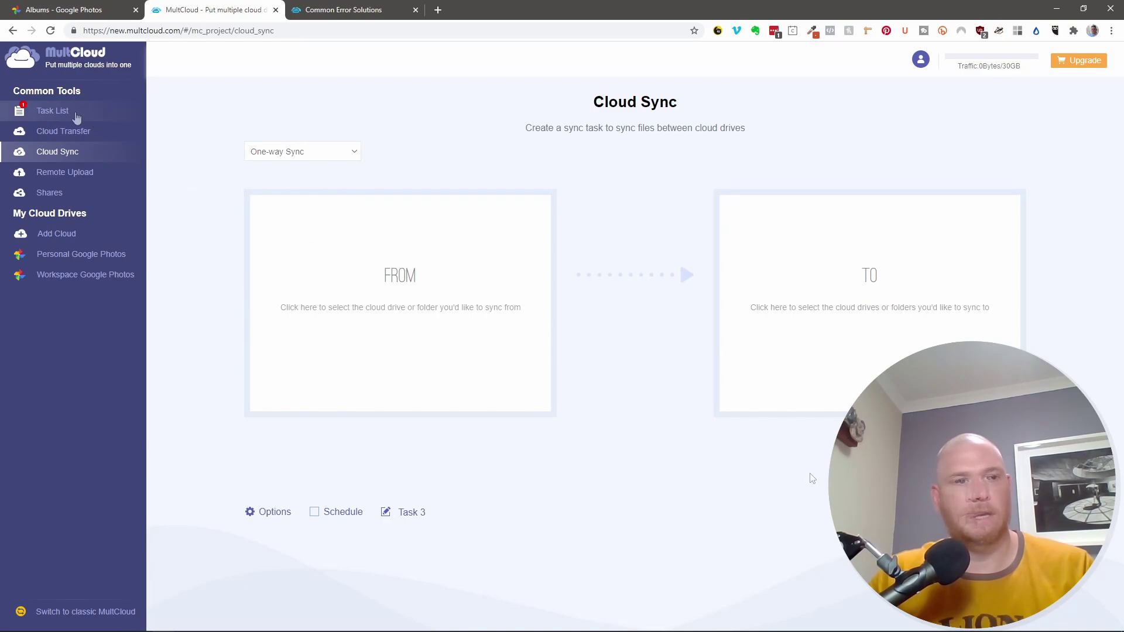
In the Task List, highlight the processed data, transfer rate and monthly traffic allowance
left_click(27, 110)
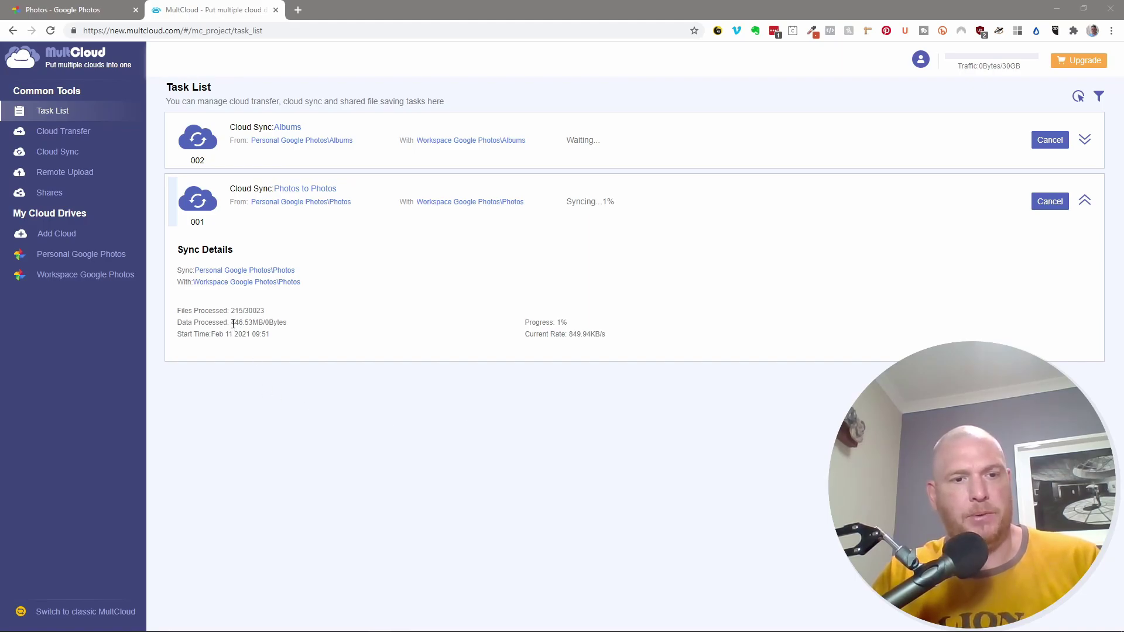
left_click_drag(233, 323, 281, 336)
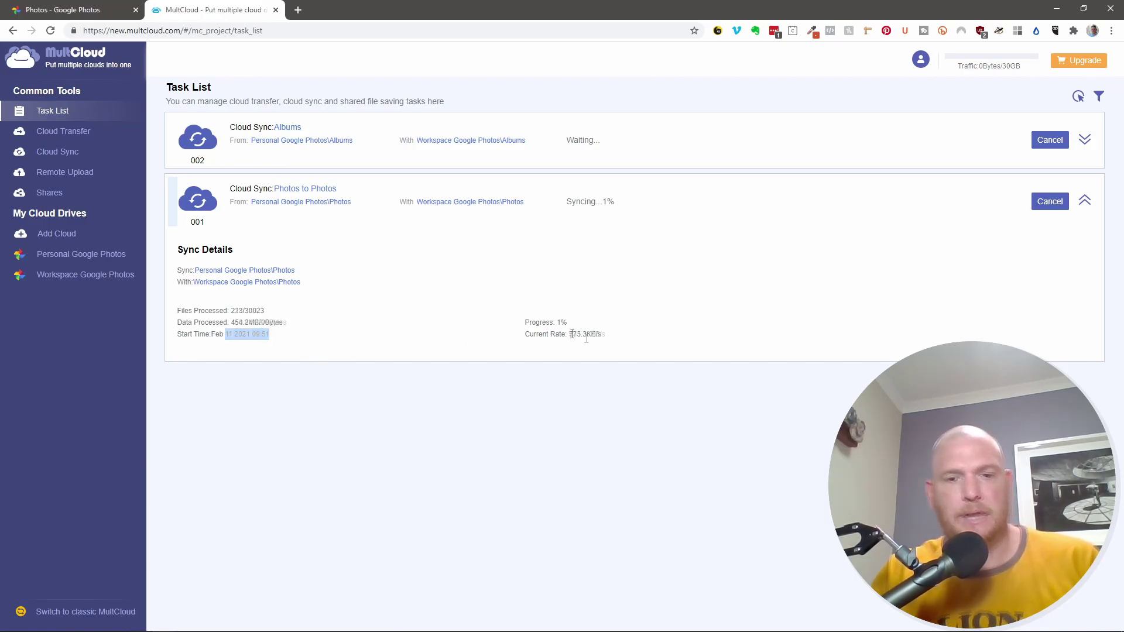
left_click_drag(571, 333, 599, 335)
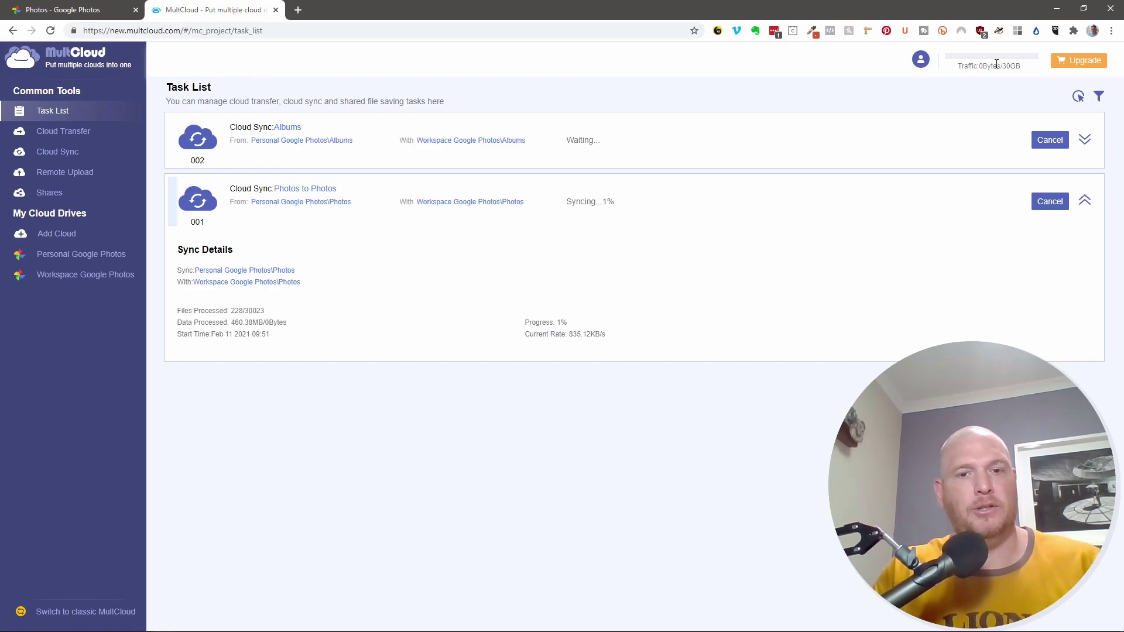
left_click_drag(967, 66, 1012, 66)
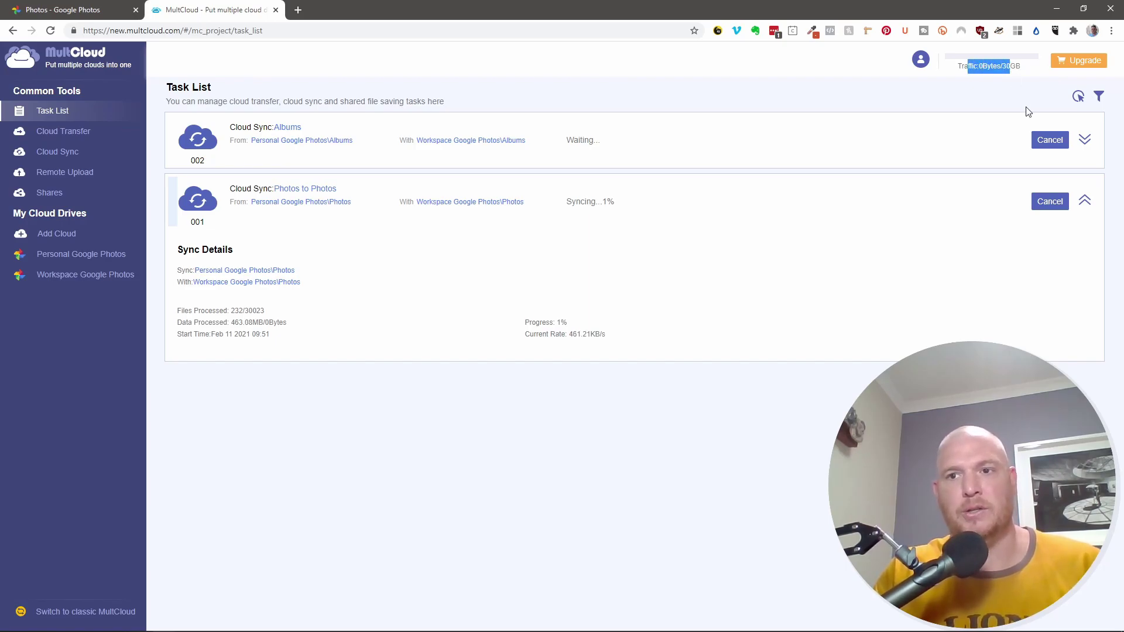
left_click(1014, 90)
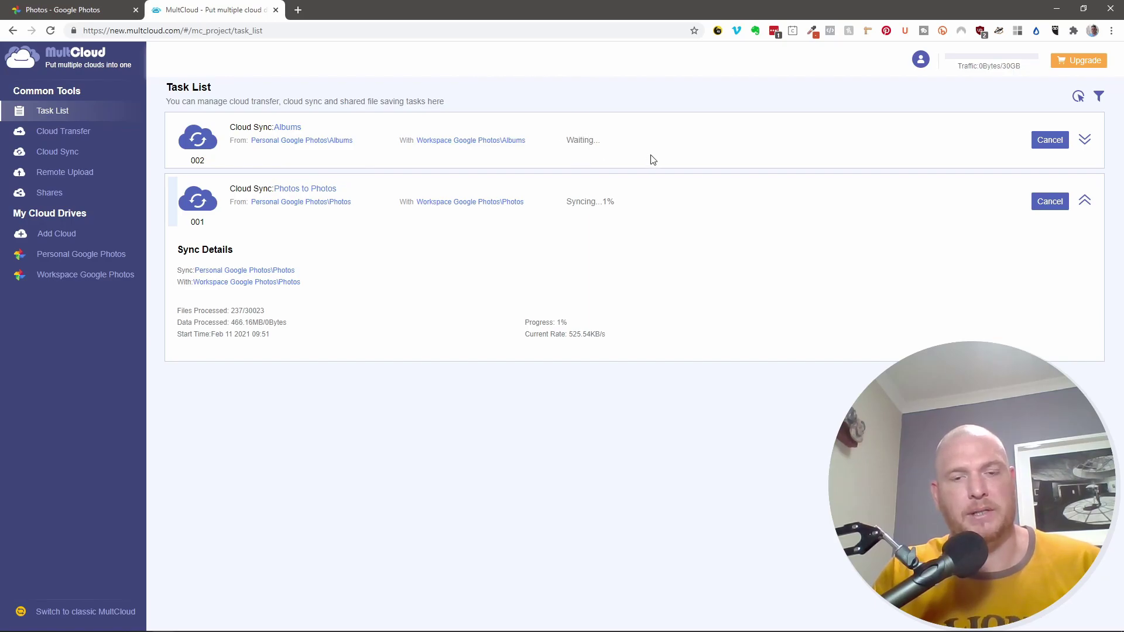
left_click(1077, 95)
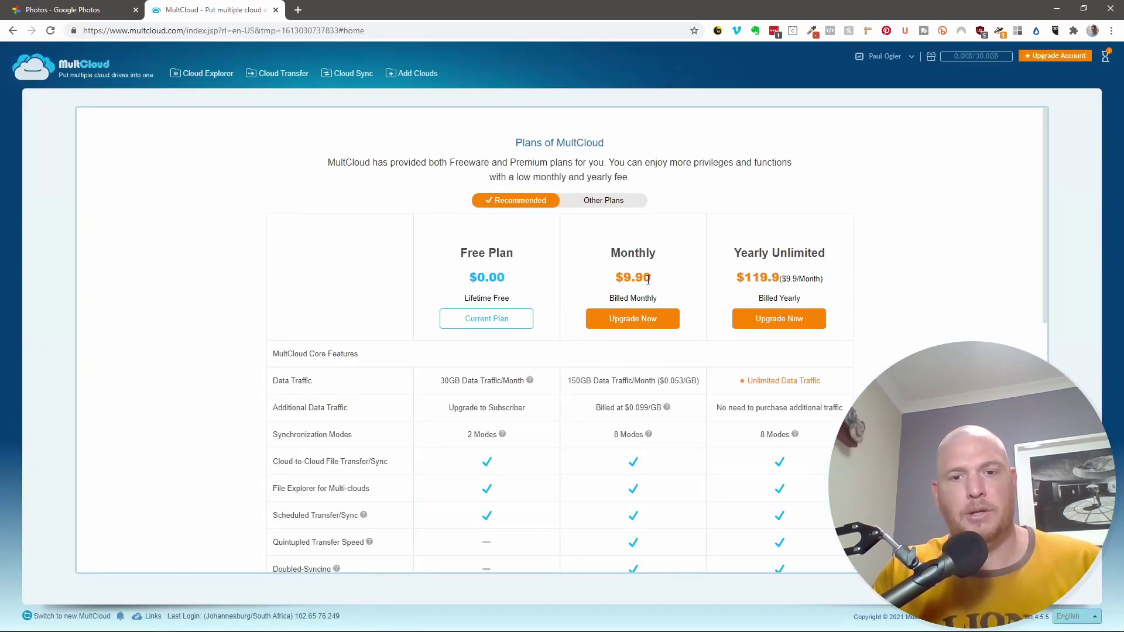
left_click_drag(614, 282, 650, 278)
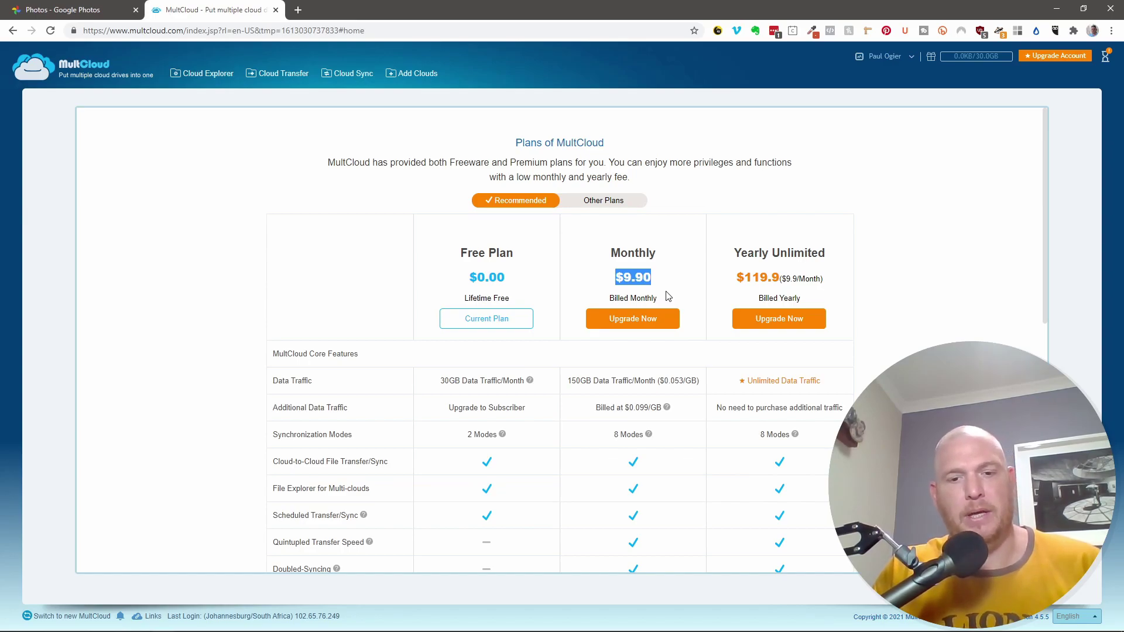
left_click_drag(568, 381, 611, 379)
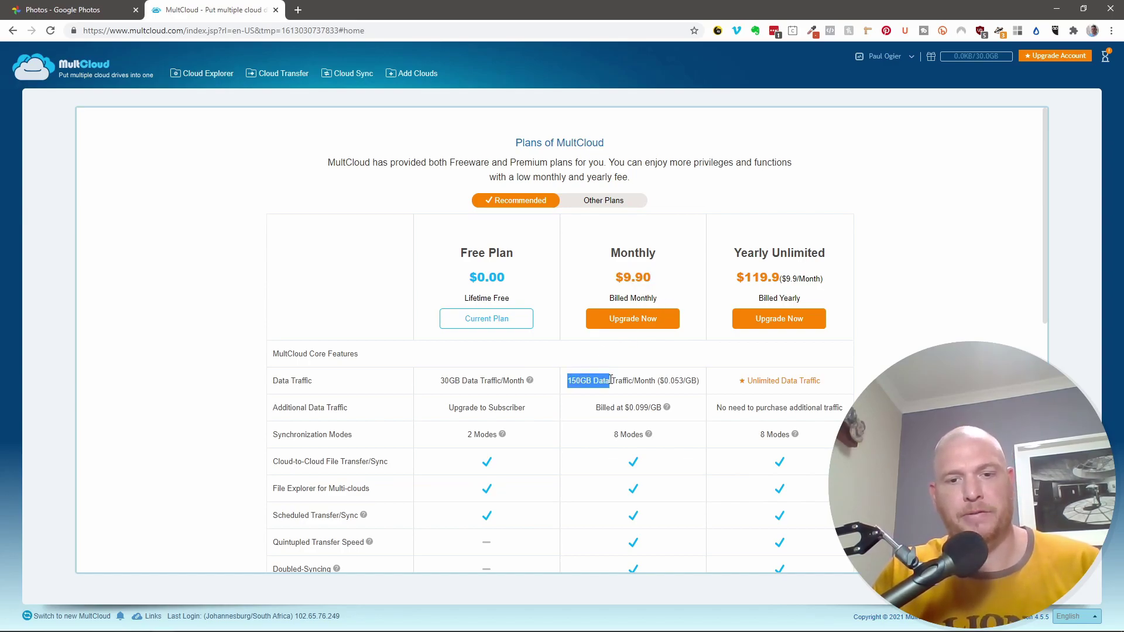
left_click(650, 382)
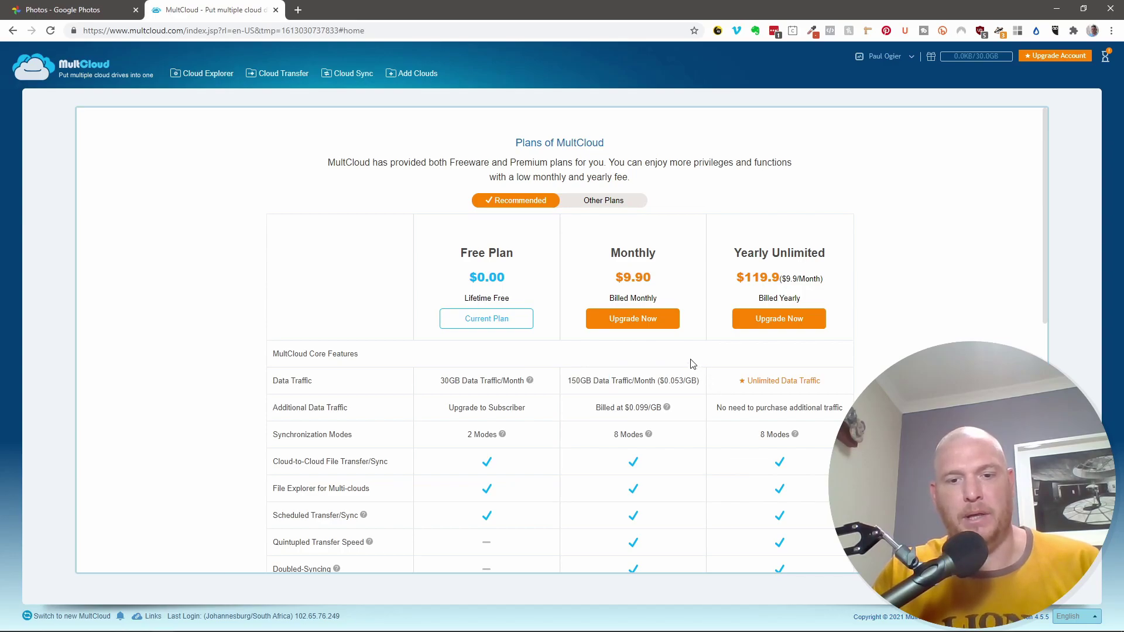
left_click(12, 30)
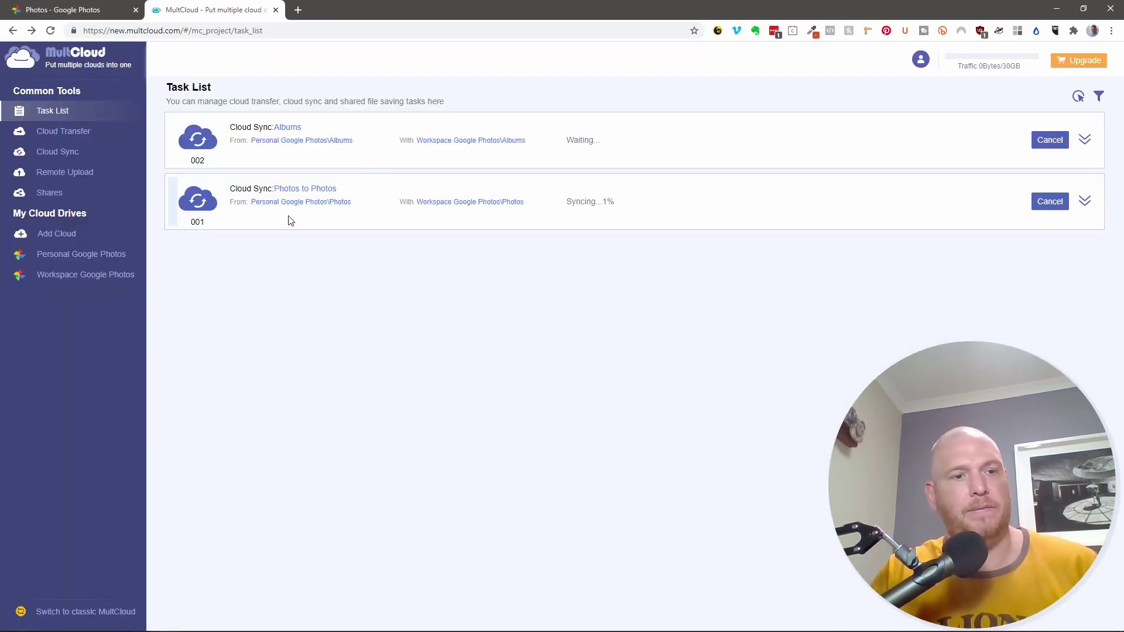
Show the Add Cloud page listing the cloud drives available to connect
left_click(49, 235)
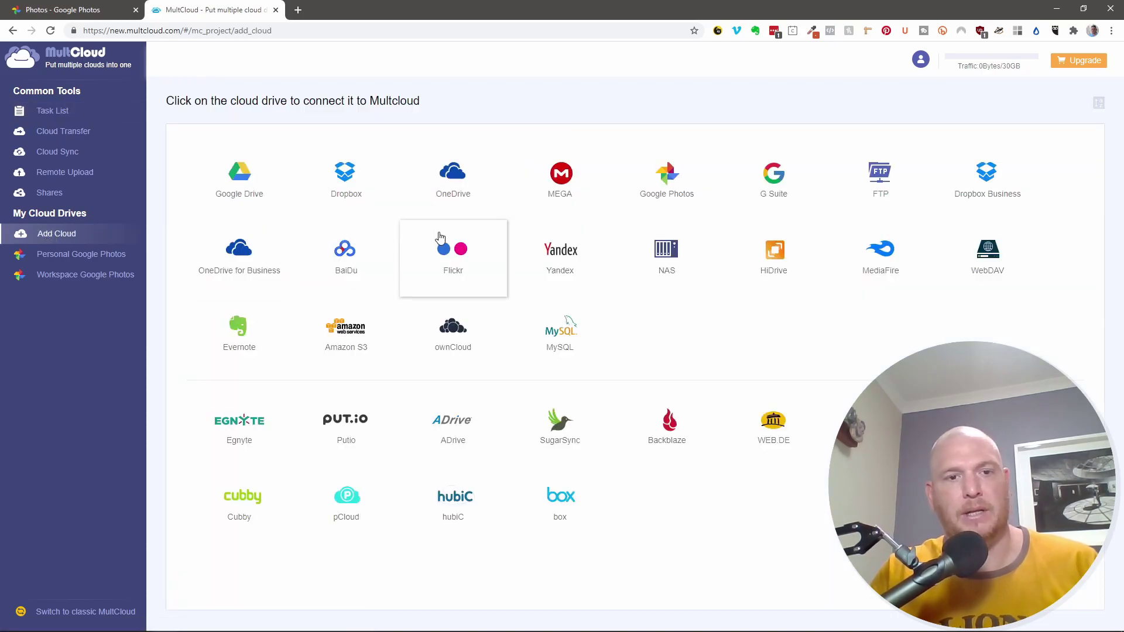